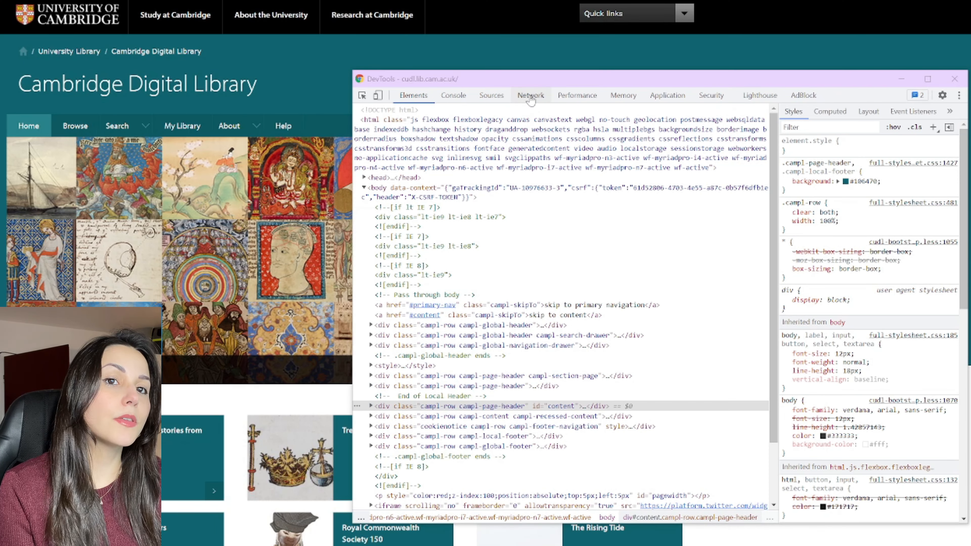
Step: Record the Cambridge Digital Library page's network requests during a reload and show the list from its first request
left_click(531, 98)
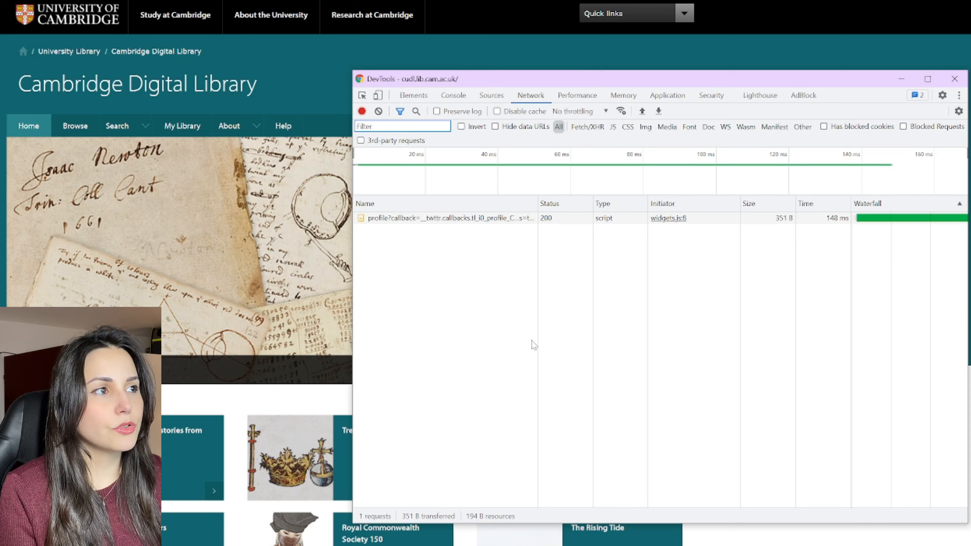
key("F5")
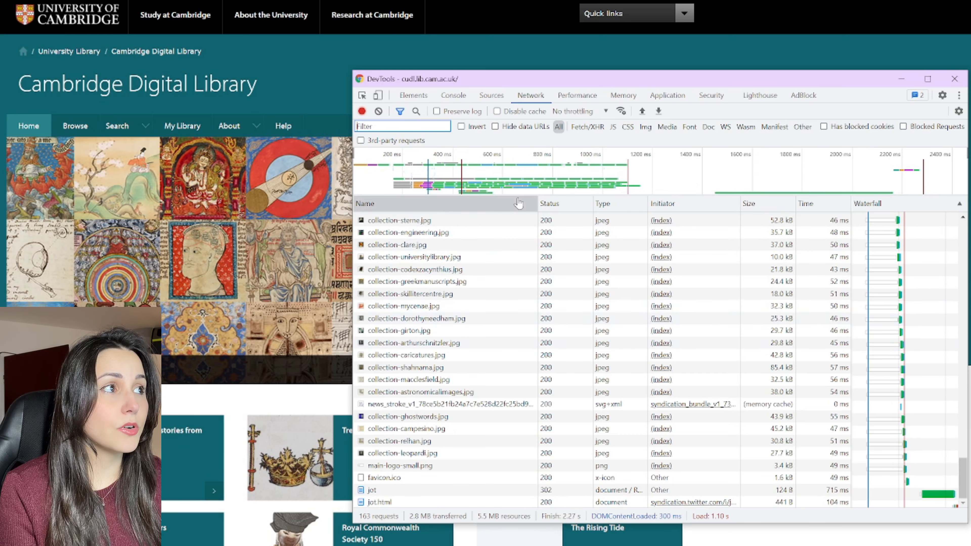
scroll(953, 452, "up", 20)
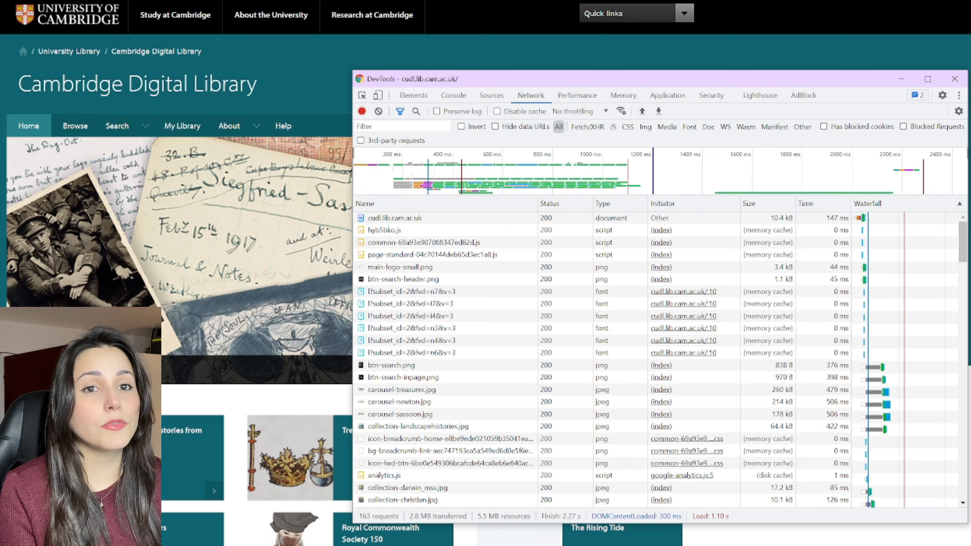
Step: Filter the requests by overview time ranges of about 500–1200 ms, around 2200 ms and the first 1200 ms, and clear the filter
left_click_drag(652, 172, 477, 172)
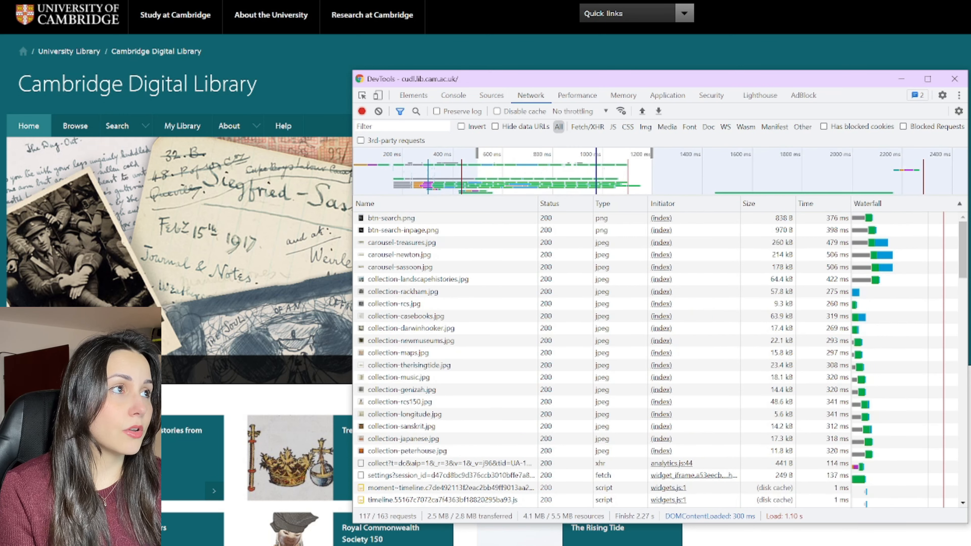
left_click_drag(890, 173, 923, 172)
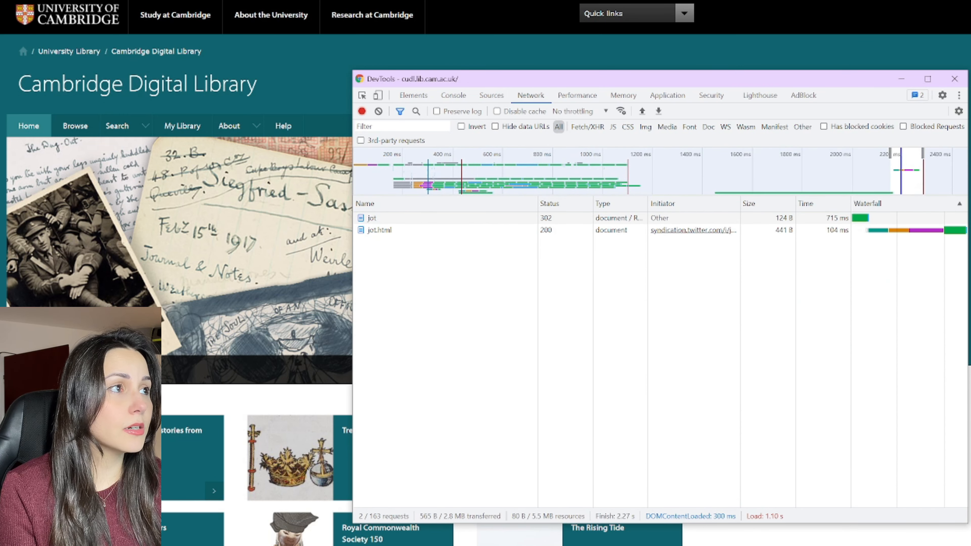
left_click_drag(646, 172, 354, 172)
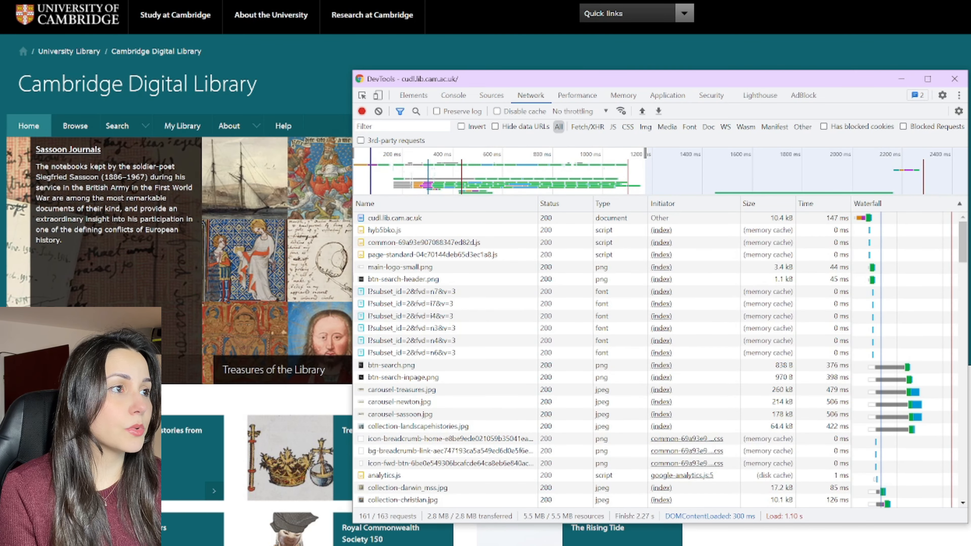
double_click(531, 173)
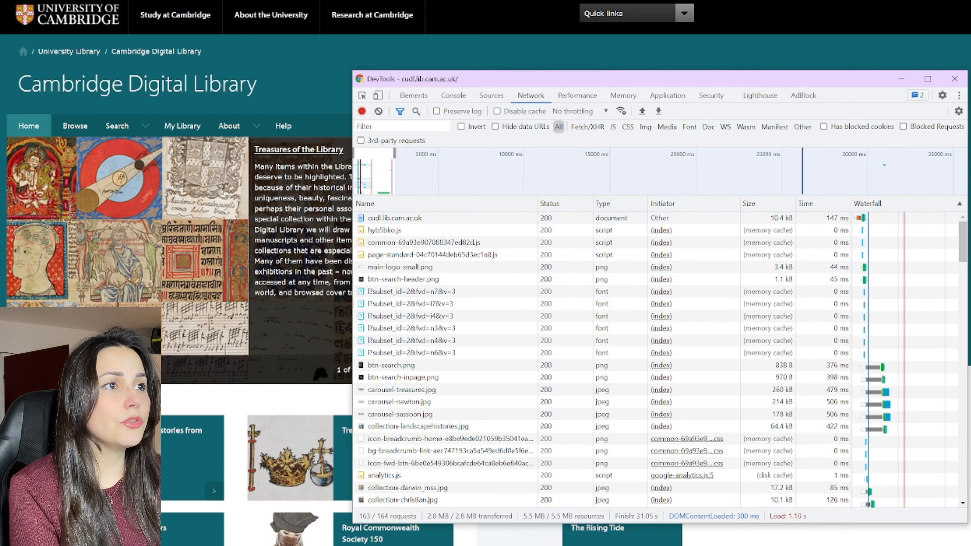
Step: Filter the requests to the activity around 31000 ms and to about the first 5000 ms, and widen the time range again
left_click(826, 172)
left_click_drag(894, 172, 884, 172)
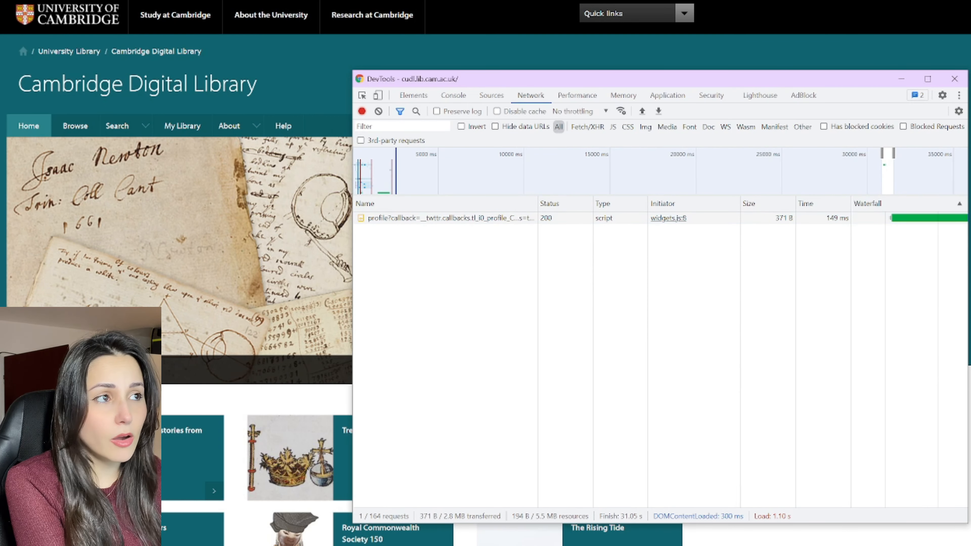
left_click(397, 172)
left_click_drag(439, 173, 360, 172)
double_click(475, 172)
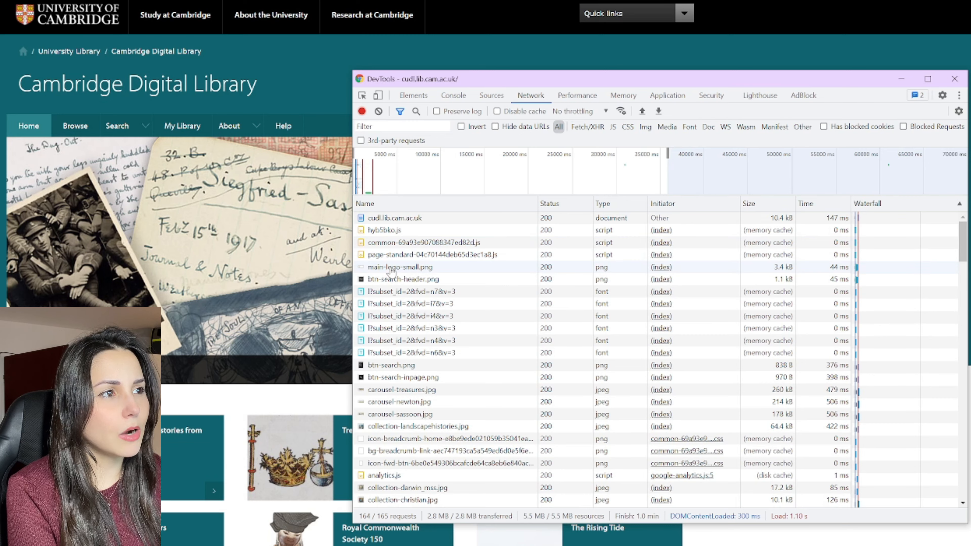
Step: Open the btn-search-header.png request in its own browser tab, return to DevTools and close the request's details
double_click(396, 281)
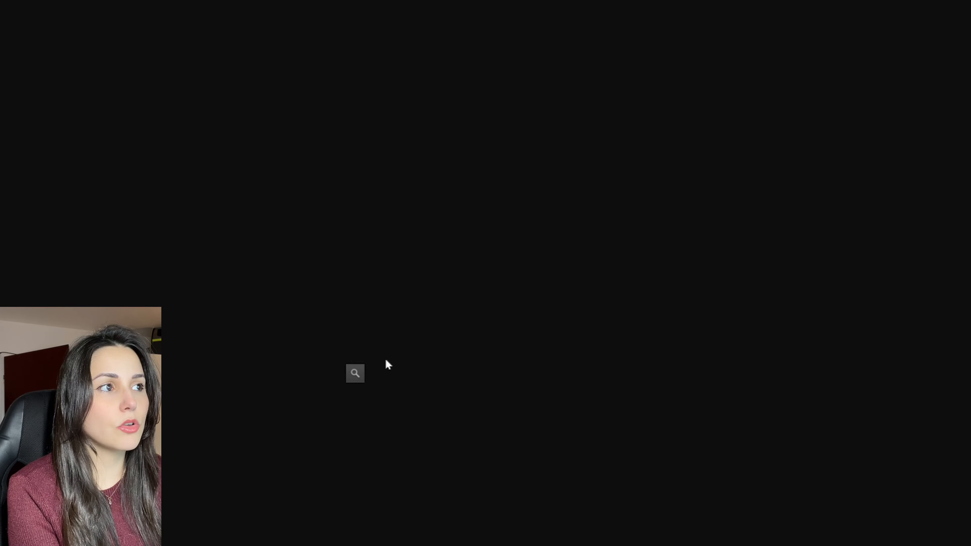
left_click(268, 1)
key("alt+Tab")
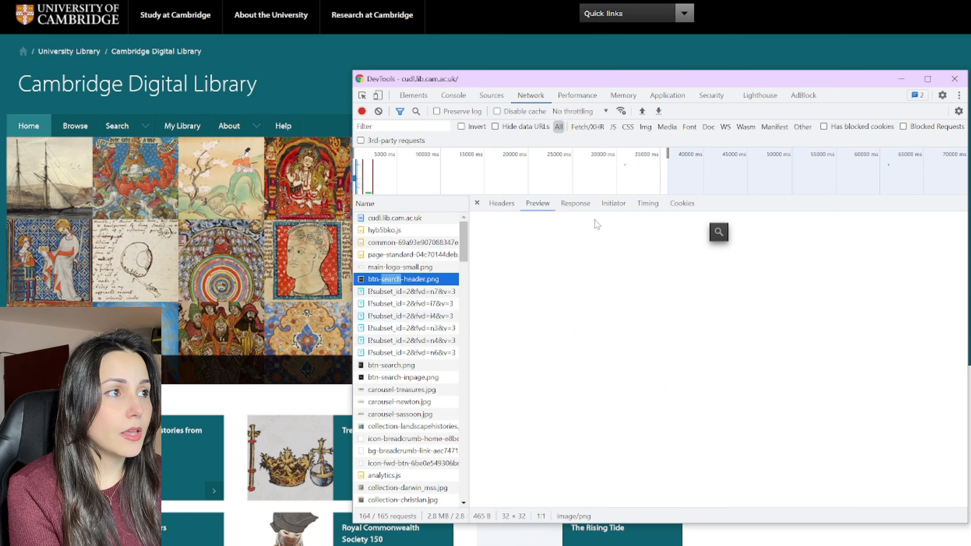
left_click(475, 203)
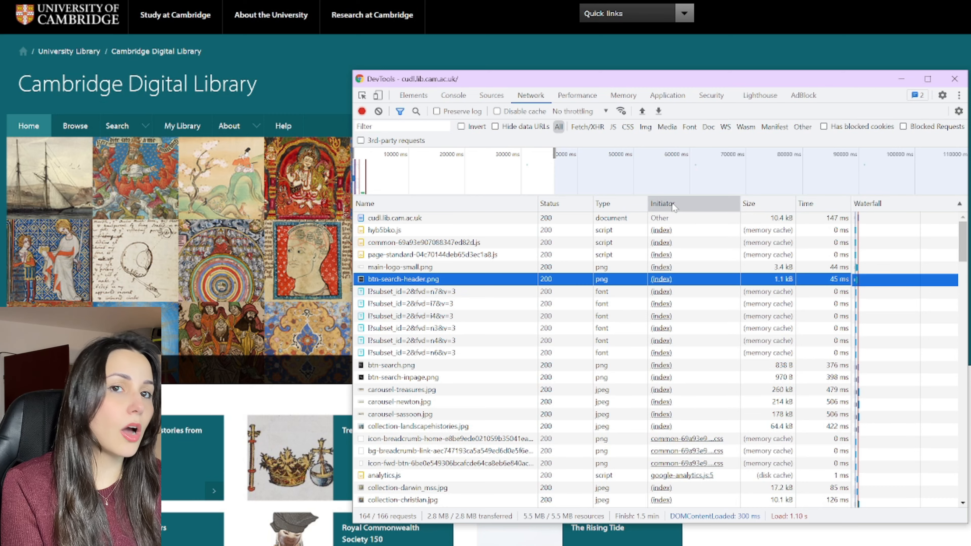
Step: Inspect the source line that initiated the hyb5bko.js request and return to the network request list
left_click(661, 231)
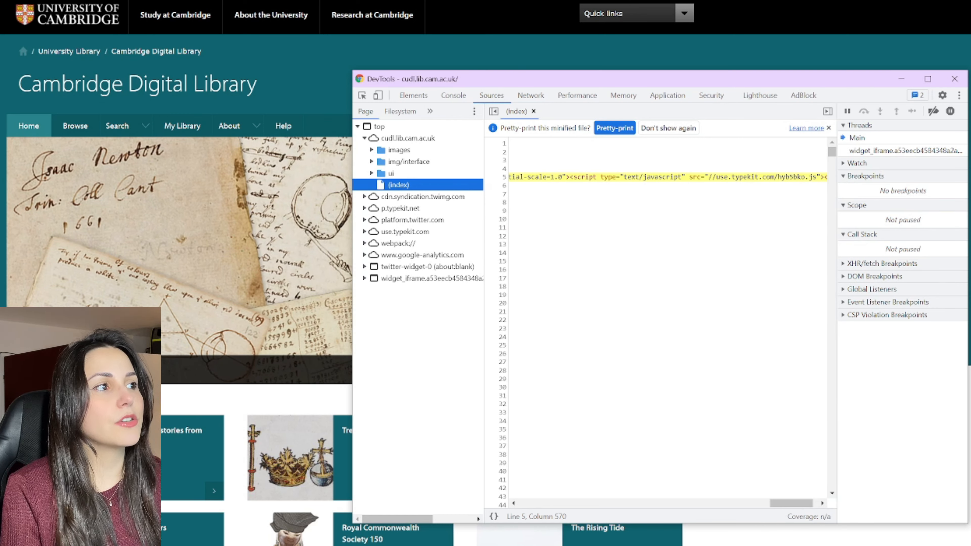
left_click(531, 96)
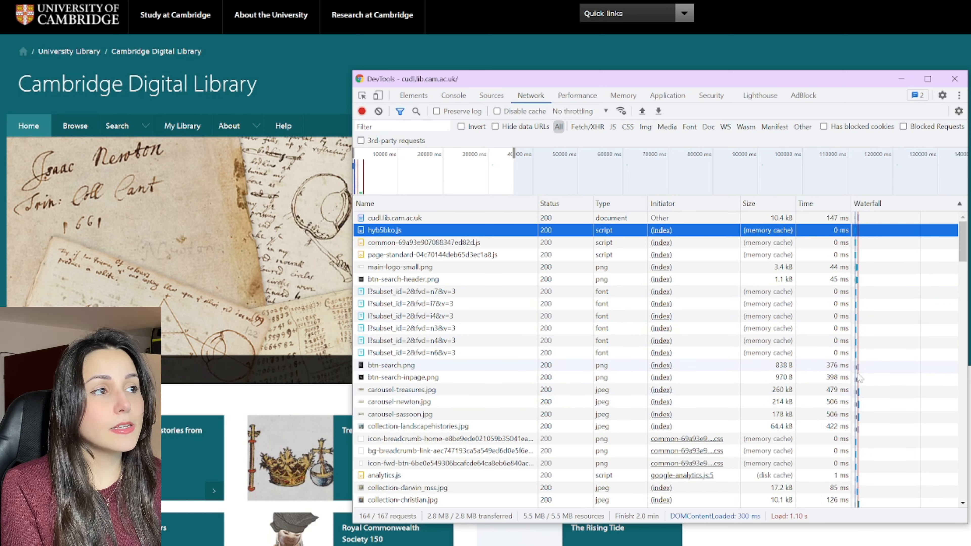
Step: Examine the waterfall timing breakdowns of individual requests down to the end of the request list
mouse_move(859, 375)
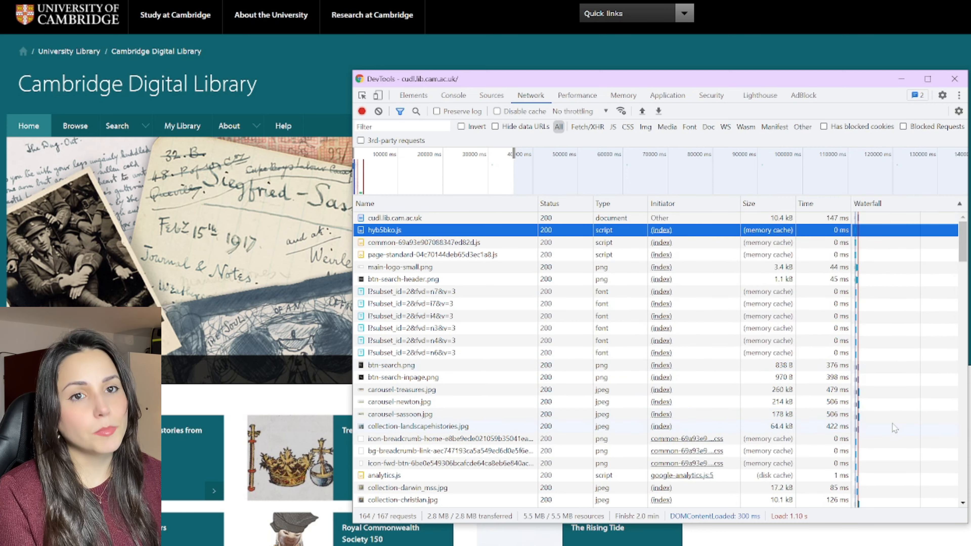
scroll(894, 424, "down", 5)
scroll(894, 424, "down", 10)
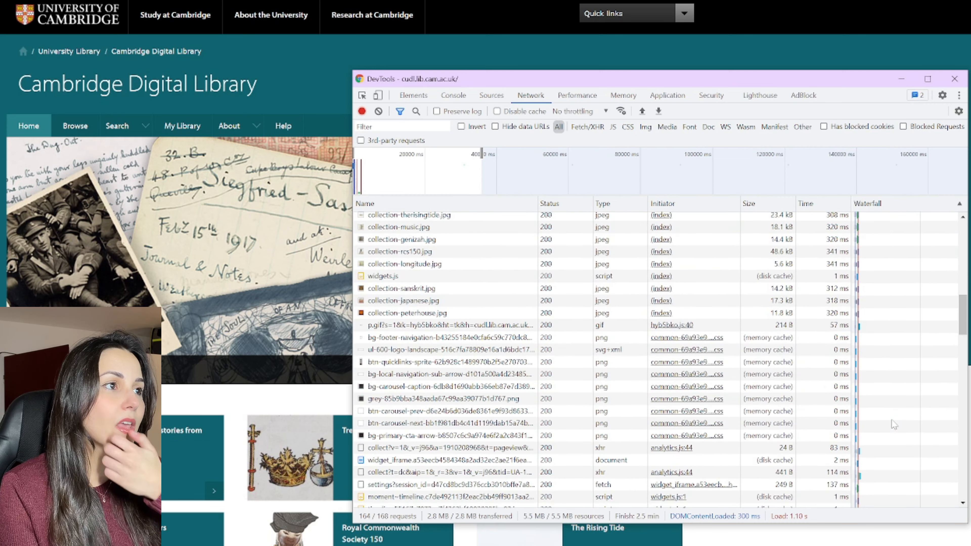
mouse_move(862, 299)
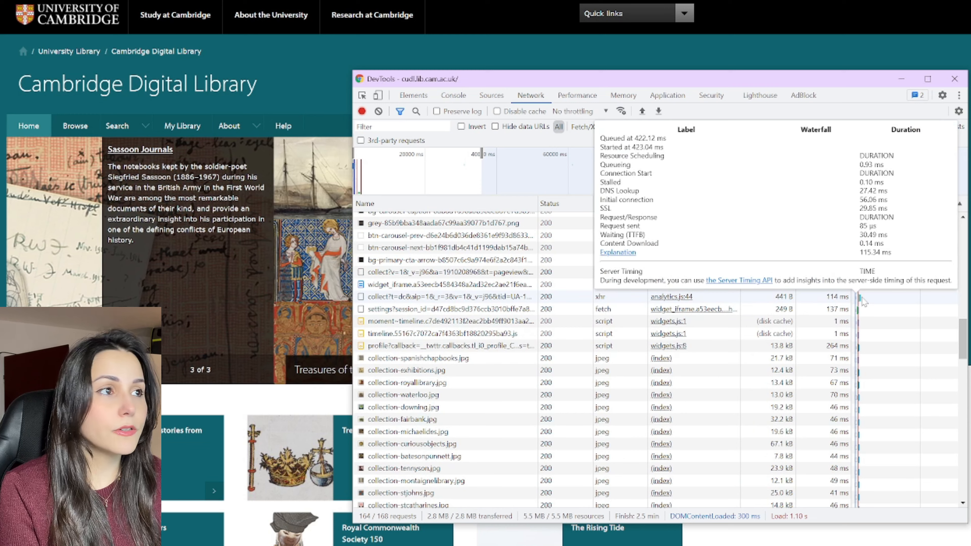
scroll(863, 302, "down", 12)
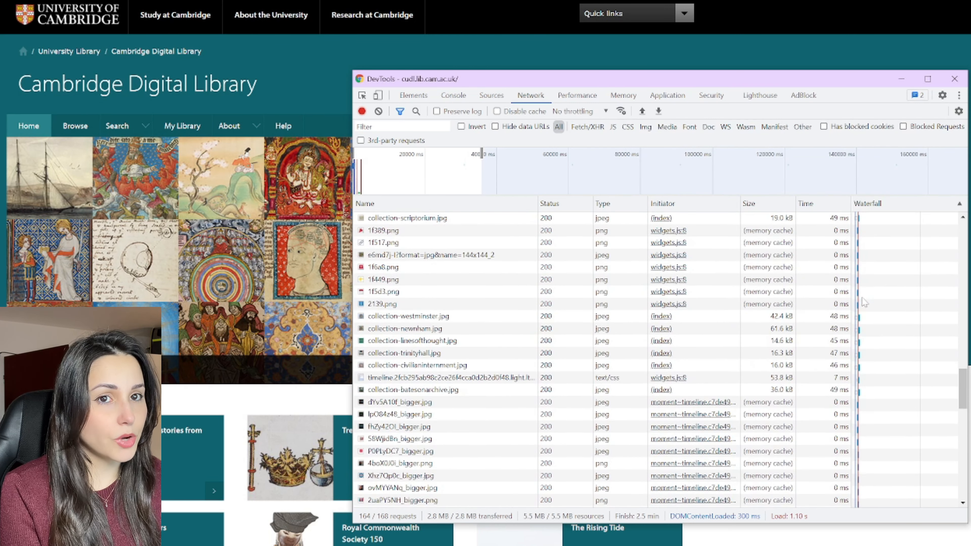
scroll(865, 302, "down", 10)
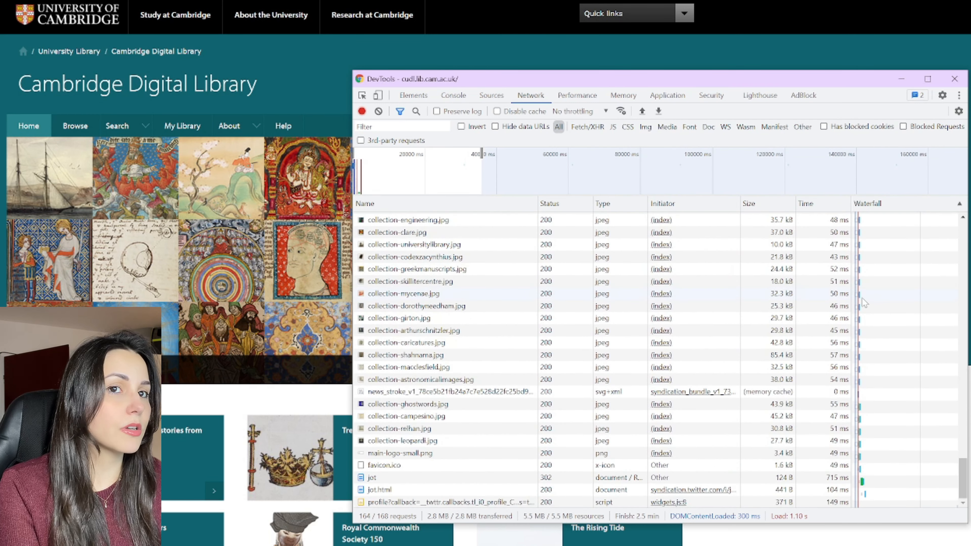
mouse_move(863, 485)
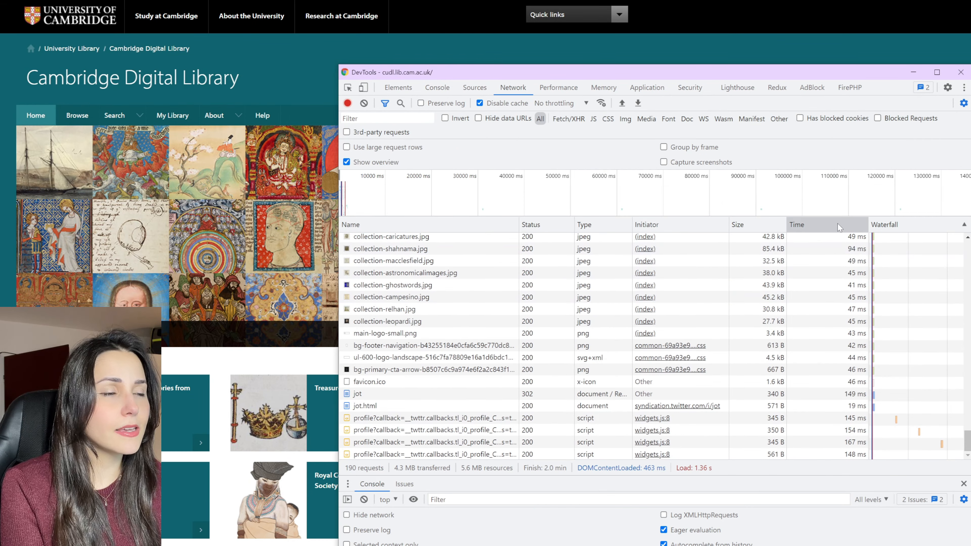
Step: Add the Domain column to the request list and widen it to fit the full domain names
right_click(837, 225)
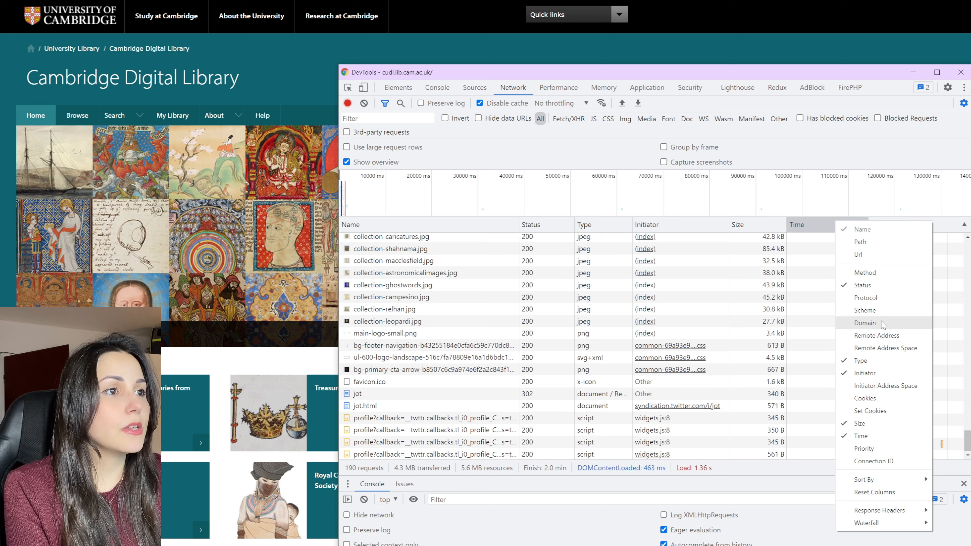
left_click(865, 323)
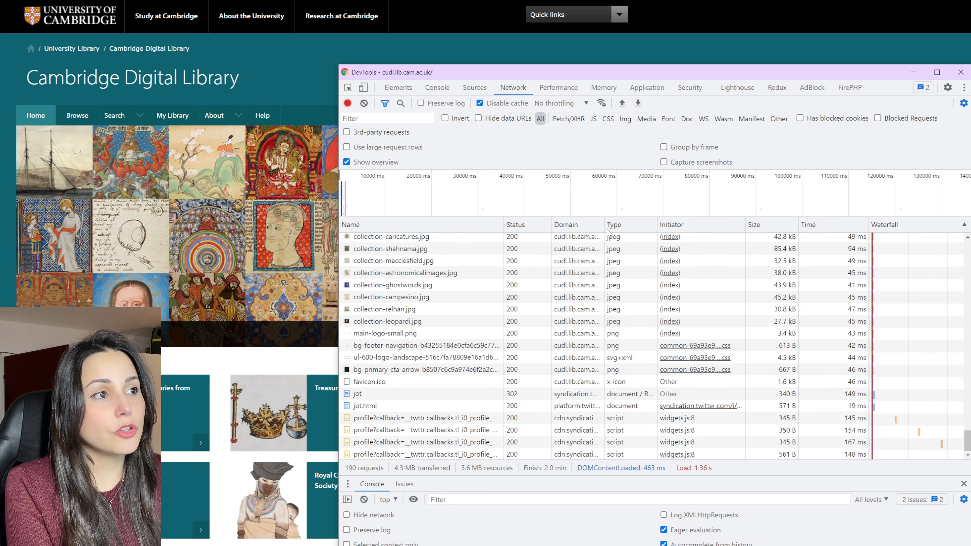
left_click_drag(604, 225, 650, 228)
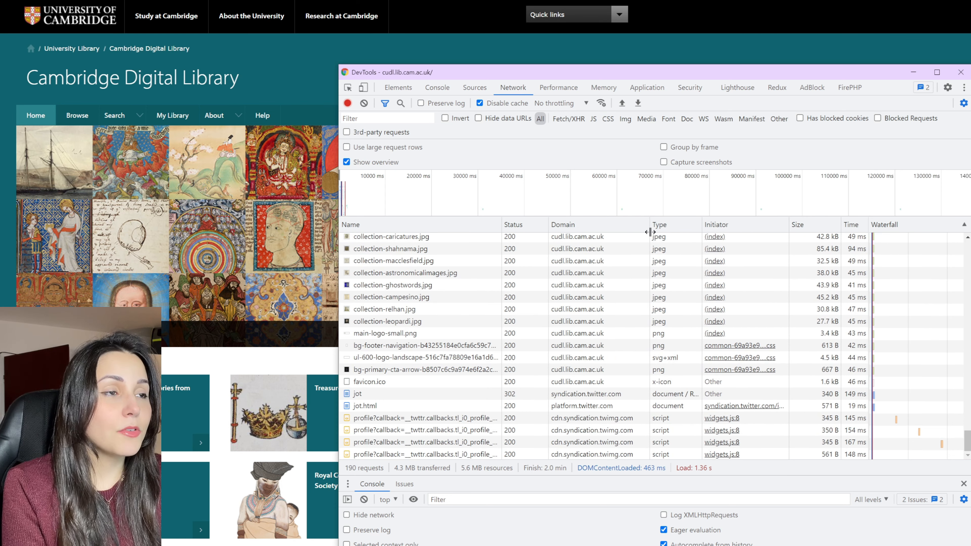
Step: Review which domains serve the requests, from the end of the list back to the first request
scroll(621, 344, "up", 3)
scroll(621, 344, "up", 10)
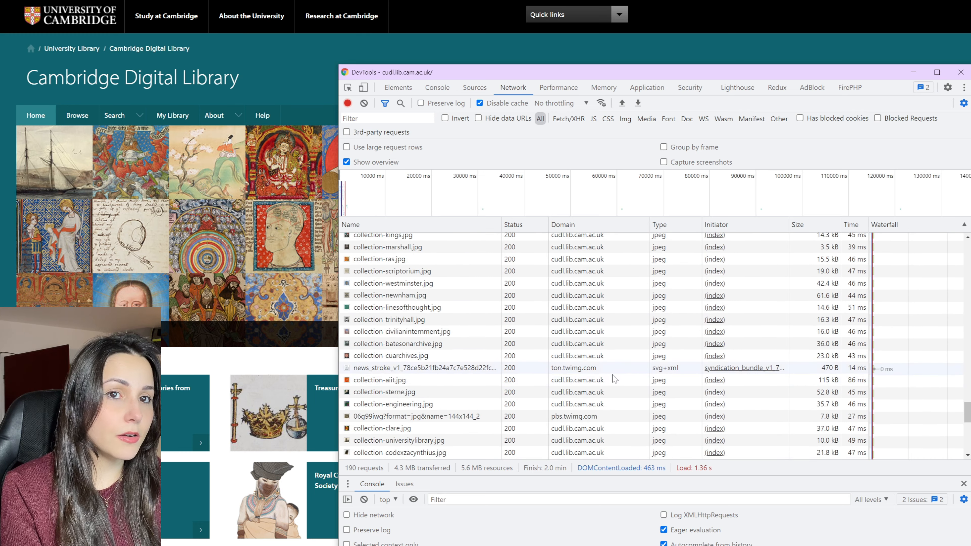
scroll(614, 376, "up", 5)
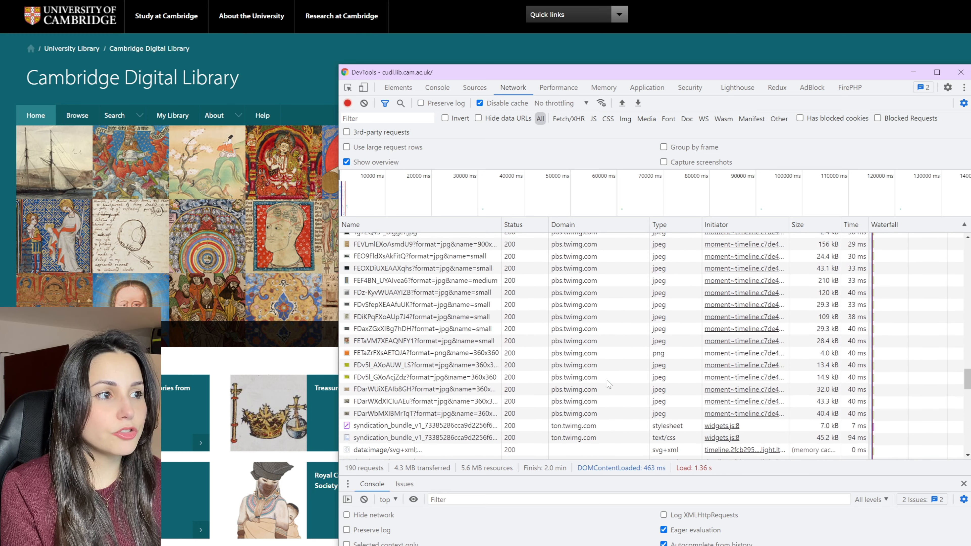
scroll(609, 385, "up", 10)
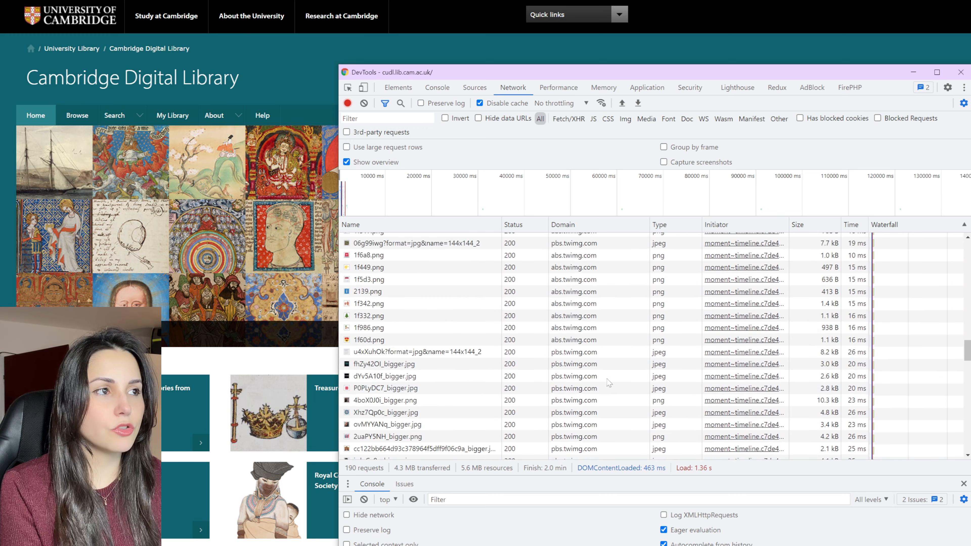
scroll(610, 382, "up", 8)
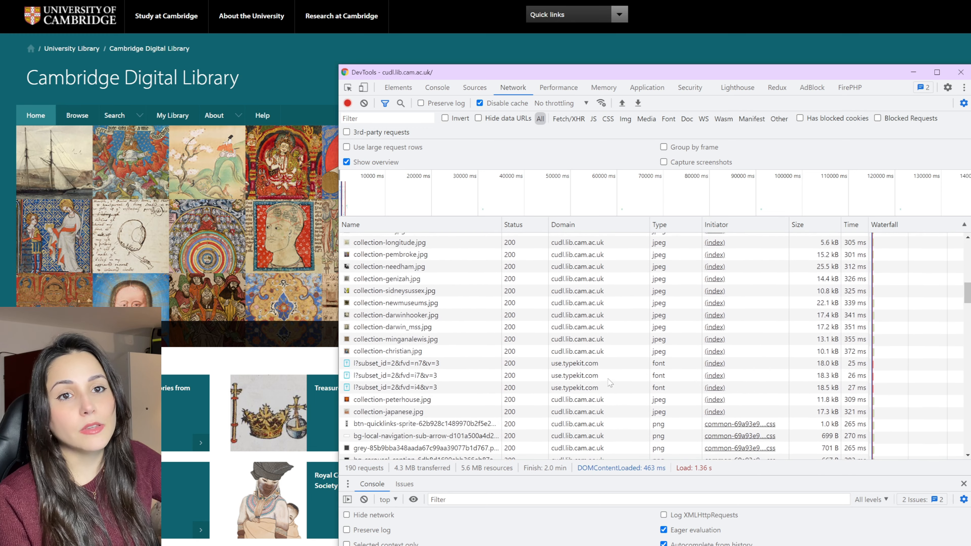
scroll(610, 383, "up", 10)
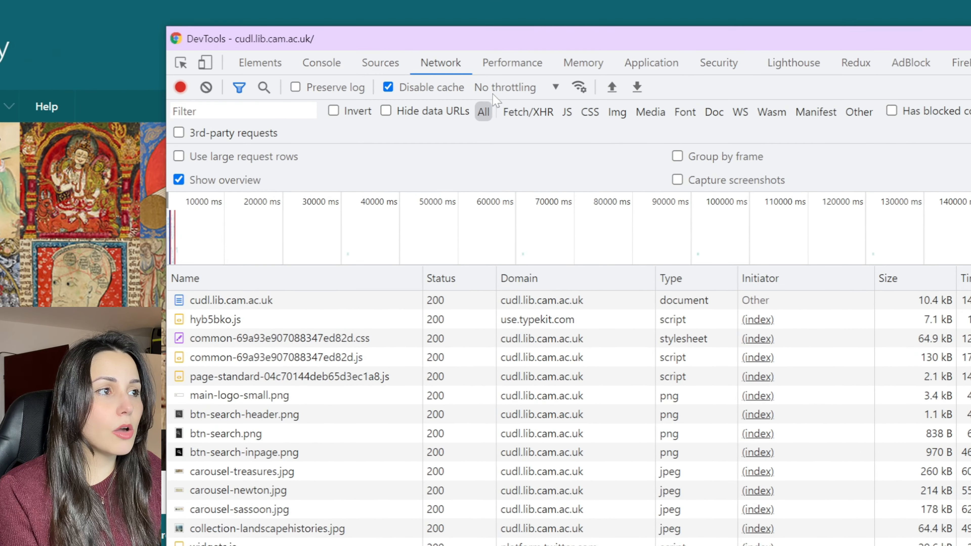
Step: Throttle the network to Slow 3G and reload the page with an emptied cache and hard reload
left_click(549, 104)
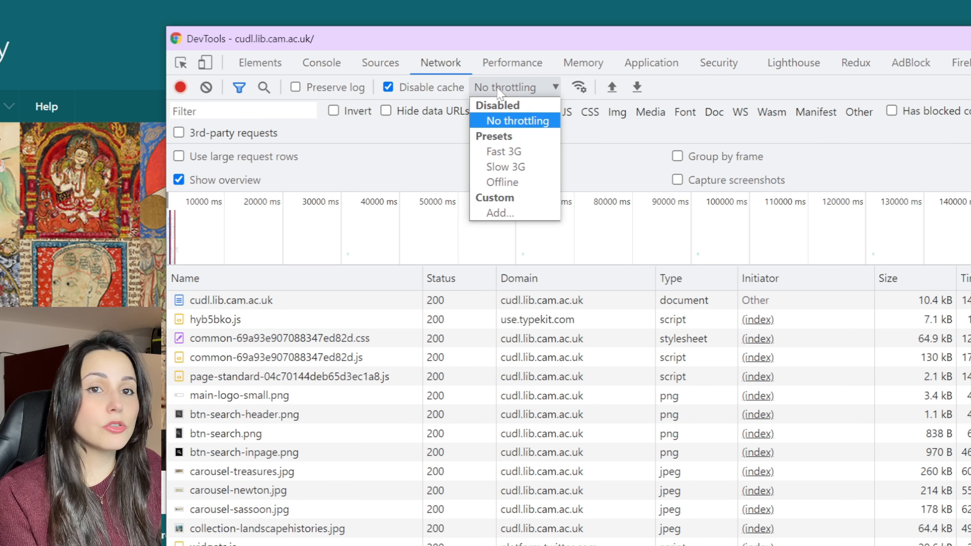
left_click(533, 168)
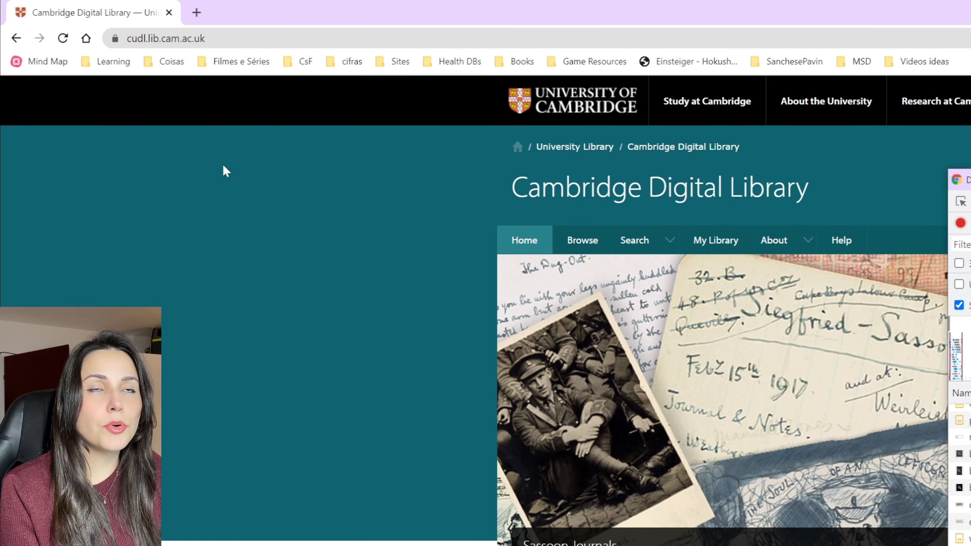
right_click(63, 38)
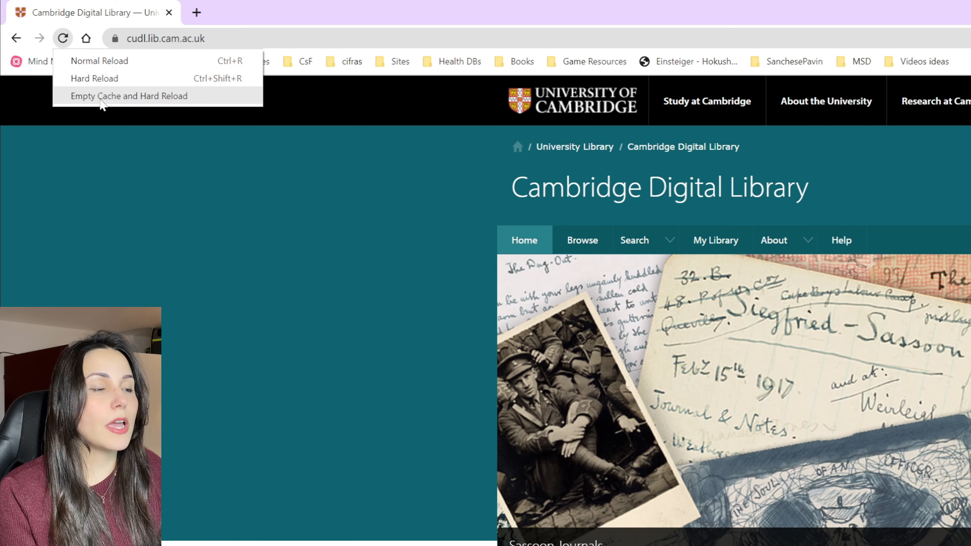
left_click(101, 96)
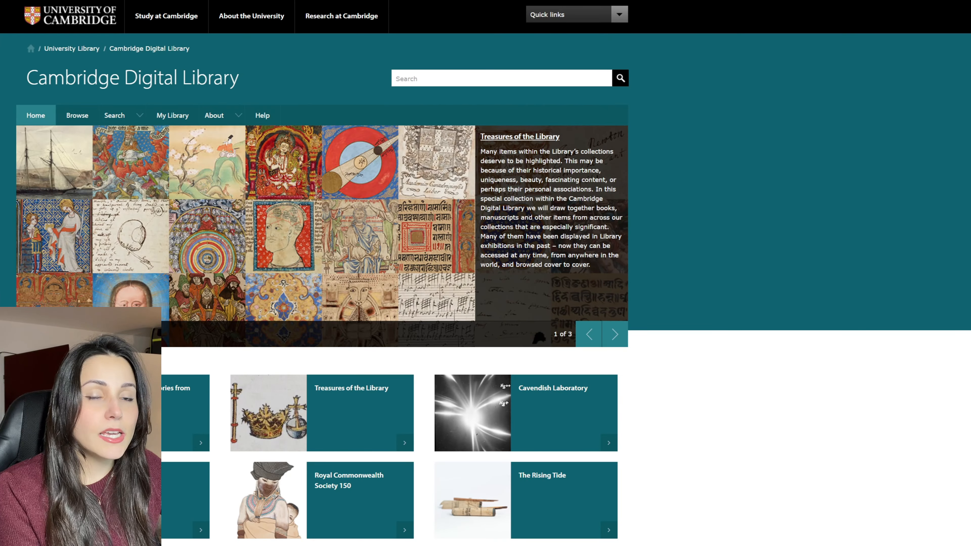
Step: Return to DevTools and filter the throttled page load's requests to about 12500–19500 ms in the overview
key("alt+Tab")
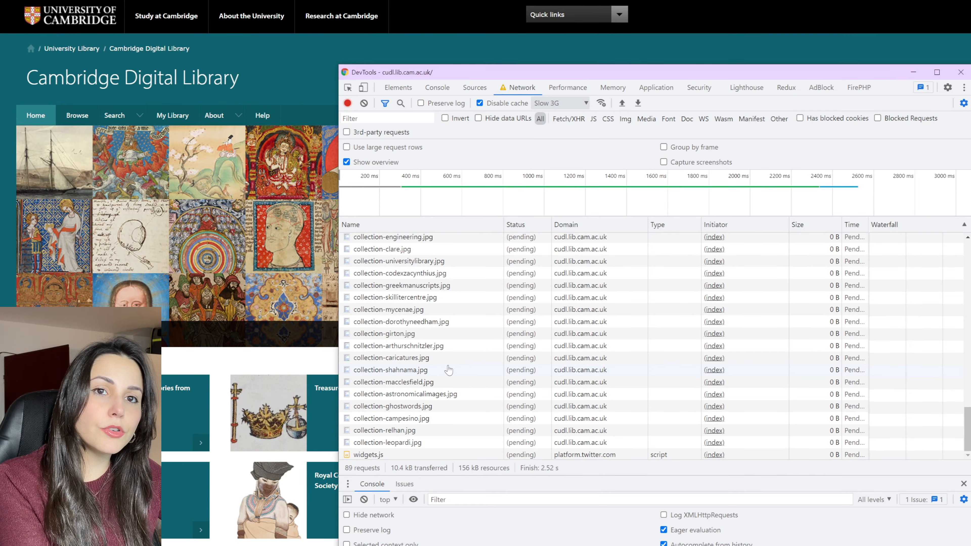
scroll(447, 369, "up", 10)
scroll(447, 370, "up", 10)
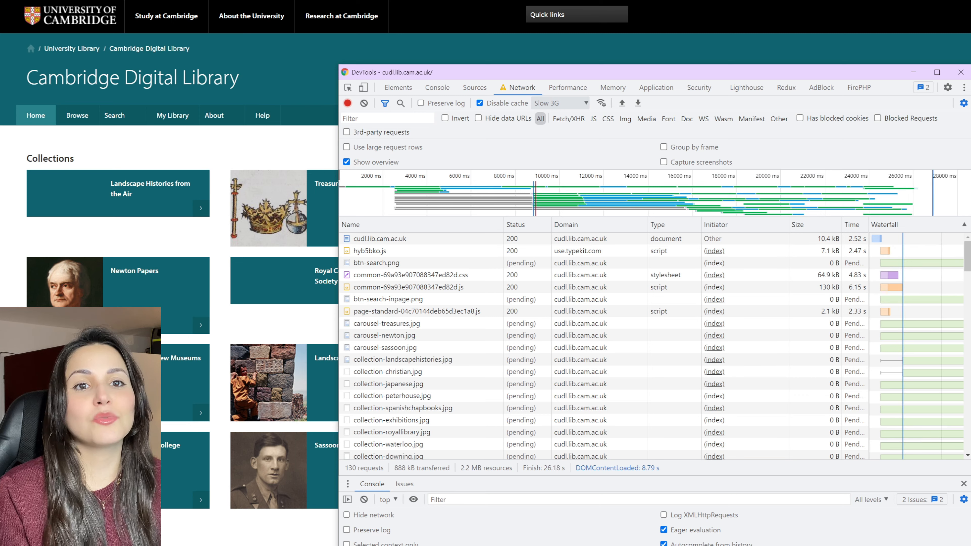
left_click_drag(616, 194, 771, 193)
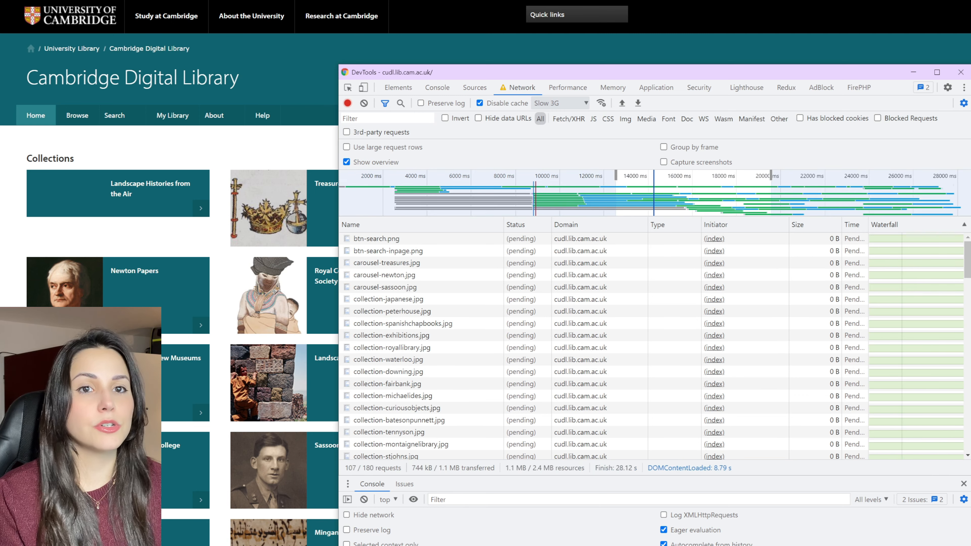
Step: Filter the requests to about 29000–32000 ms in the overview and widen the Time column of the request list
left_click_drag(521, 194, 619, 193)
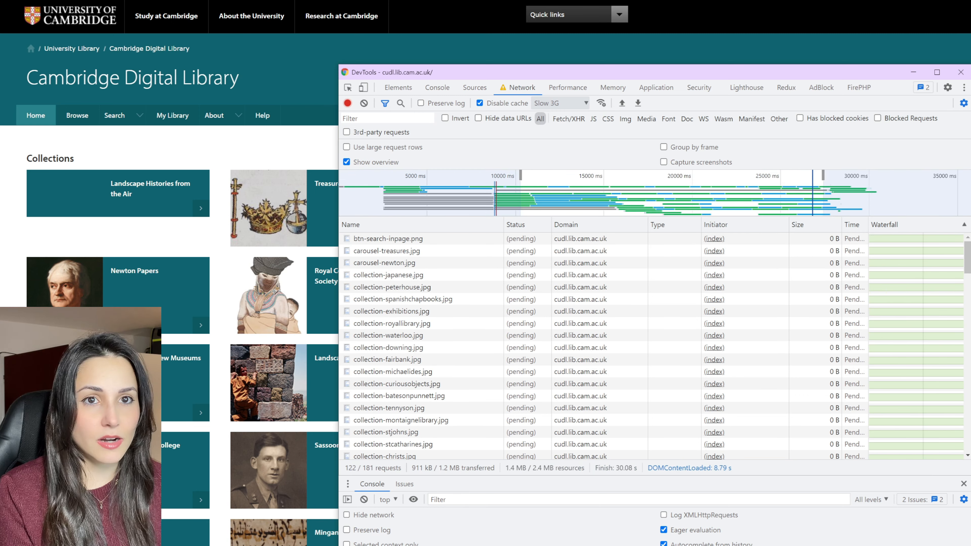
left_click_drag(812, 193, 846, 193)
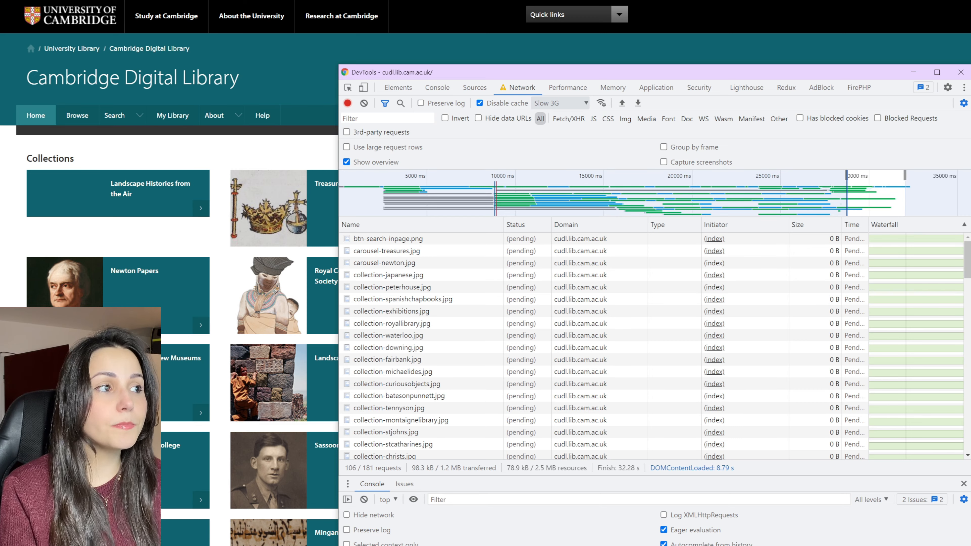
scroll(774, 341, "down", 5)
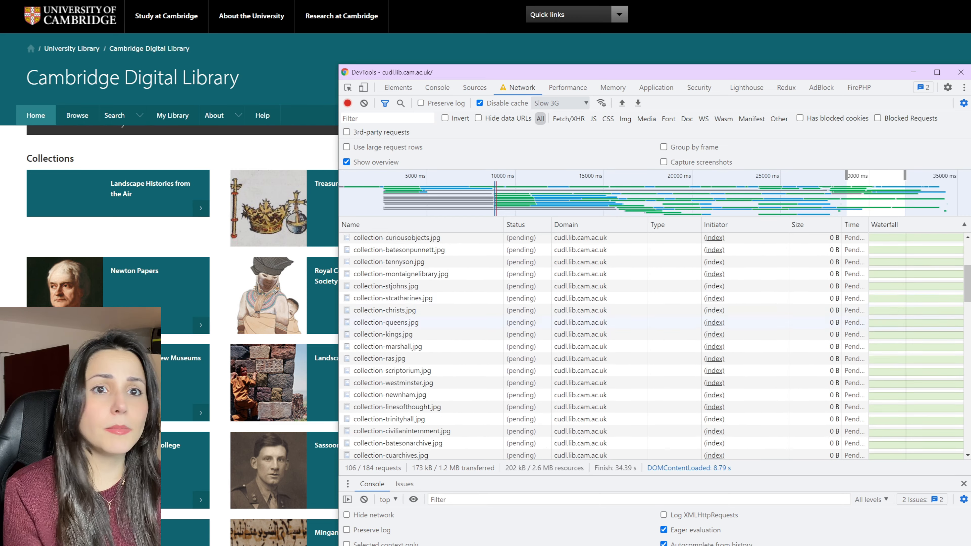
left_click_drag(970, 304, 970, 337)
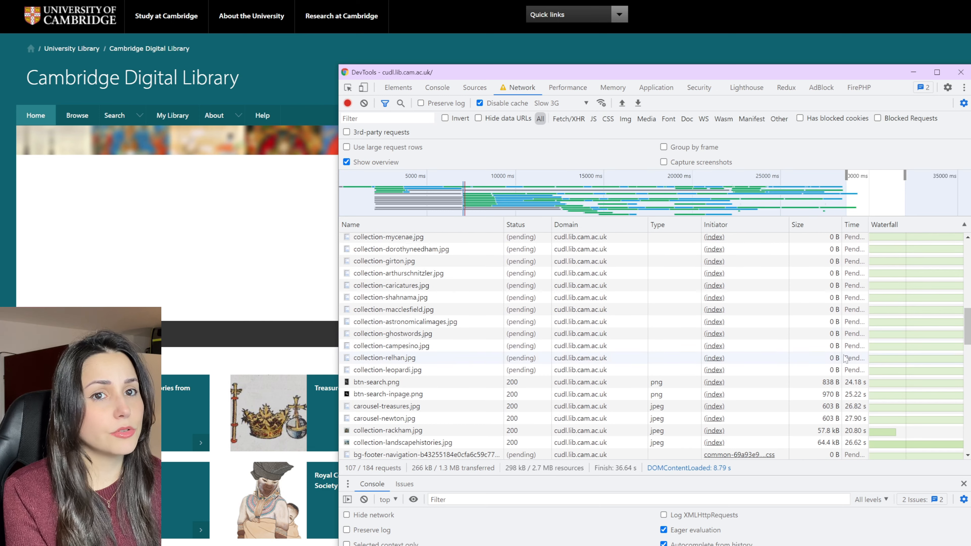
left_click_drag(843, 229, 816, 229)
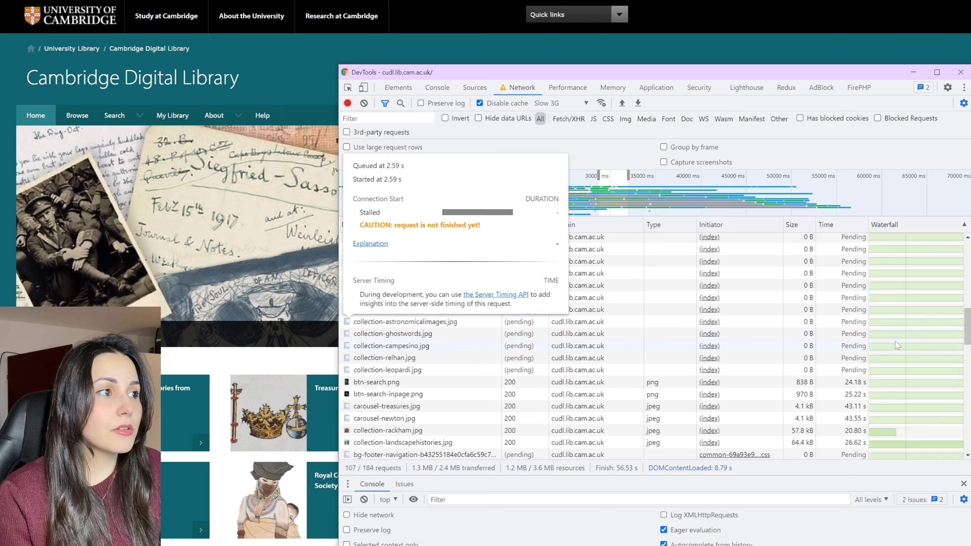
Step: Examine the status, load times and waterfall bars of the filtered requests as the throttled page finishes loading
scroll(911, 377, "up", 10)
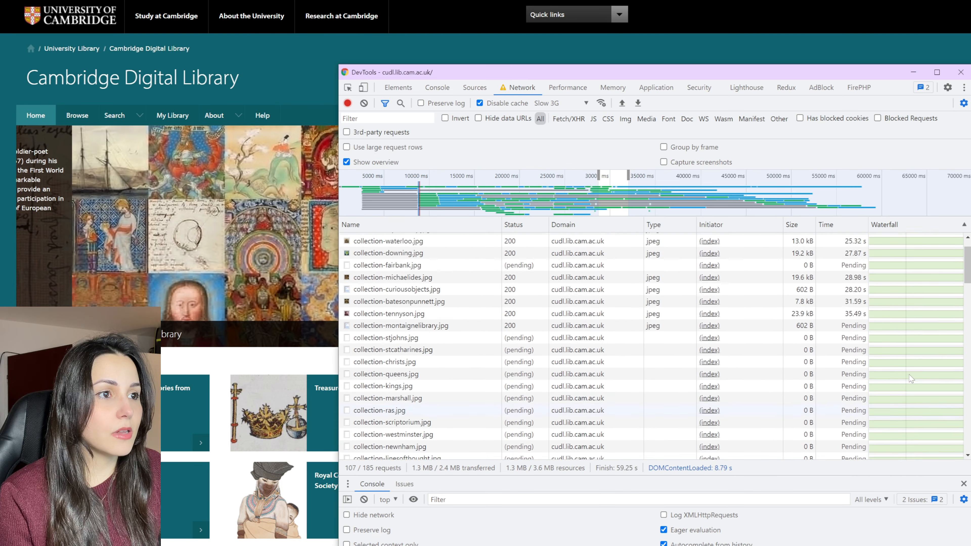
scroll(864, 368, "down", 3)
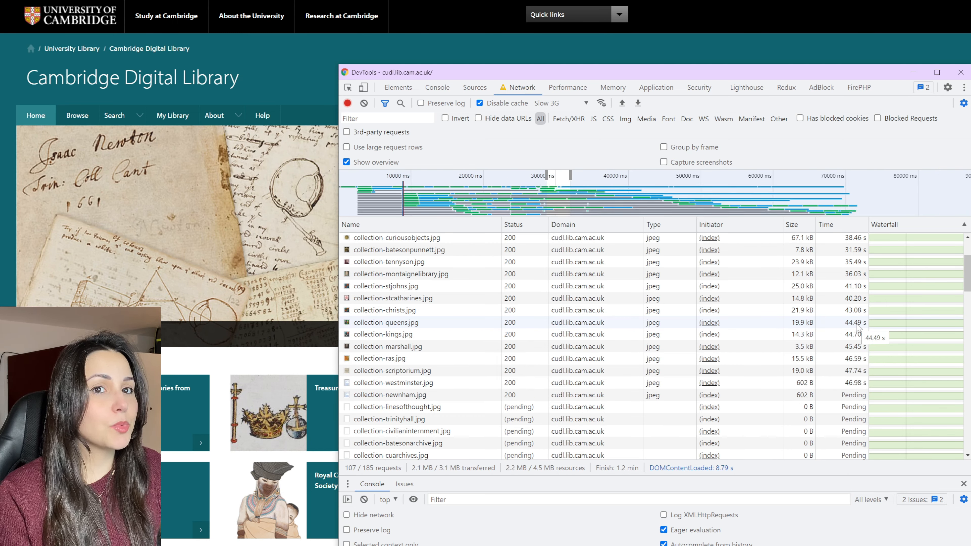
scroll(857, 327, "down", 3)
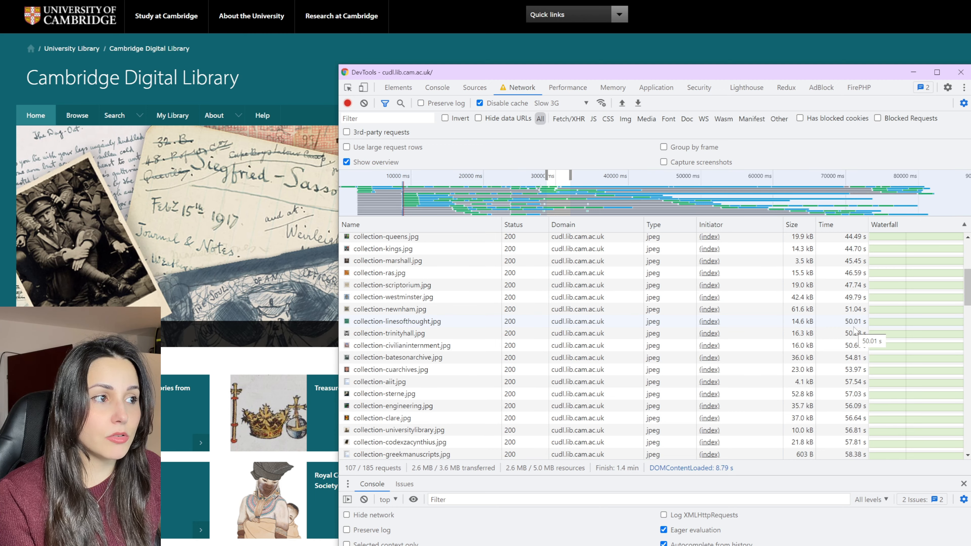
scroll(851, 352, "down", 5)
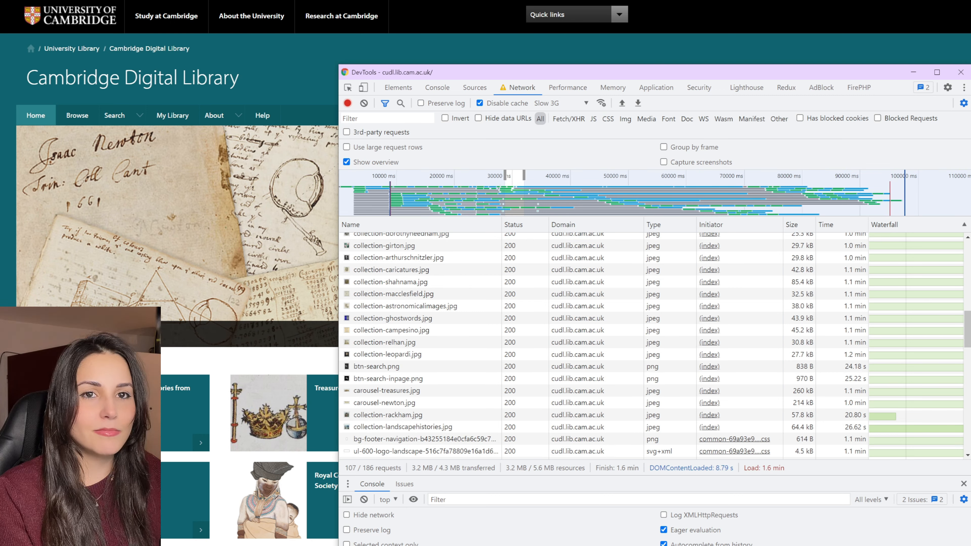
scroll(863, 398, "down", 15)
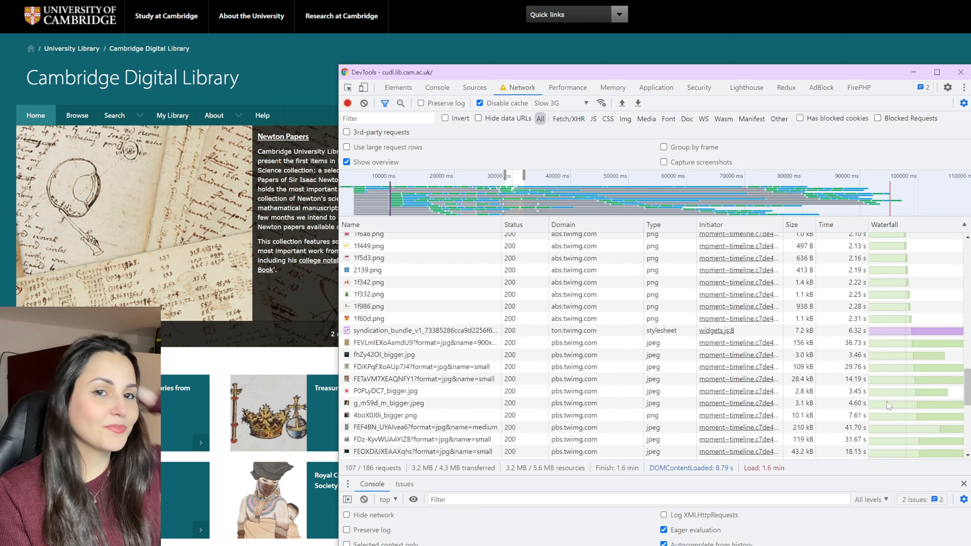
scroll(906, 341, "down", 10)
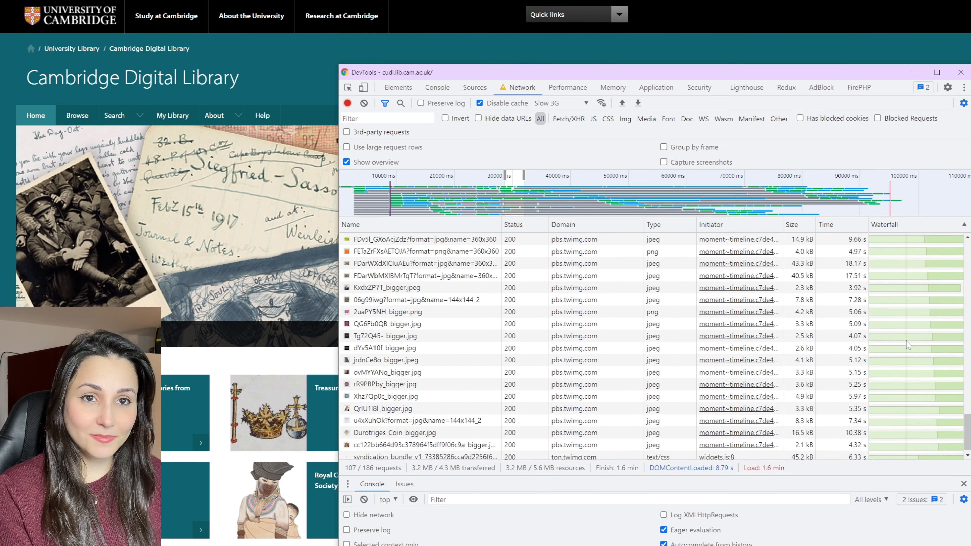
scroll(903, 352, "up", 5)
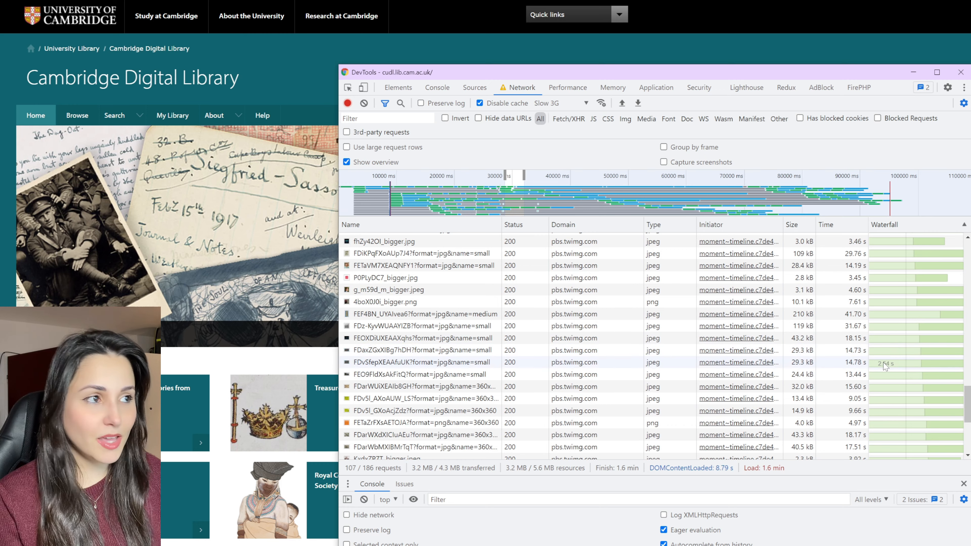
mouse_move(884, 365)
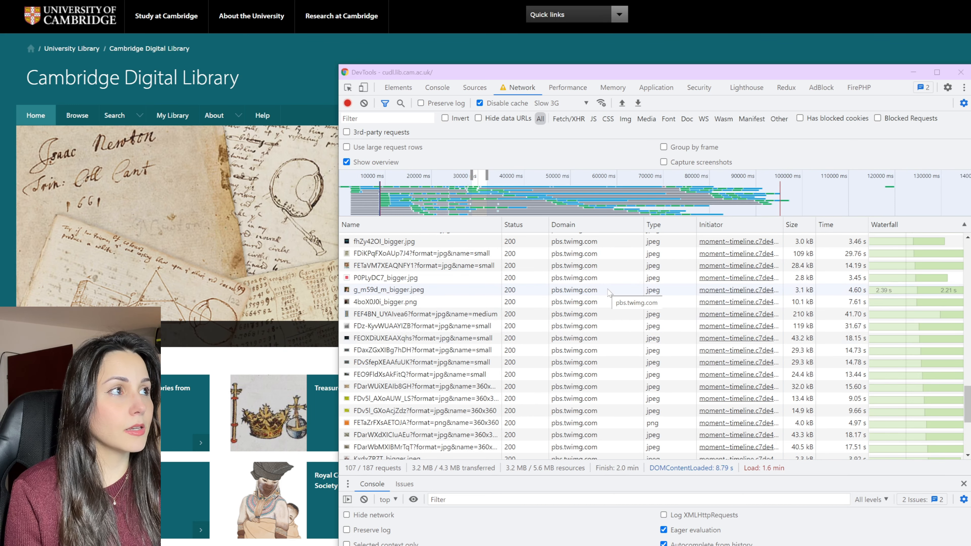
Step: Isolate the request around 120000 ms in the overview, and reload the page with screenshot capture enabled
left_click_drag(885, 195, 902, 195)
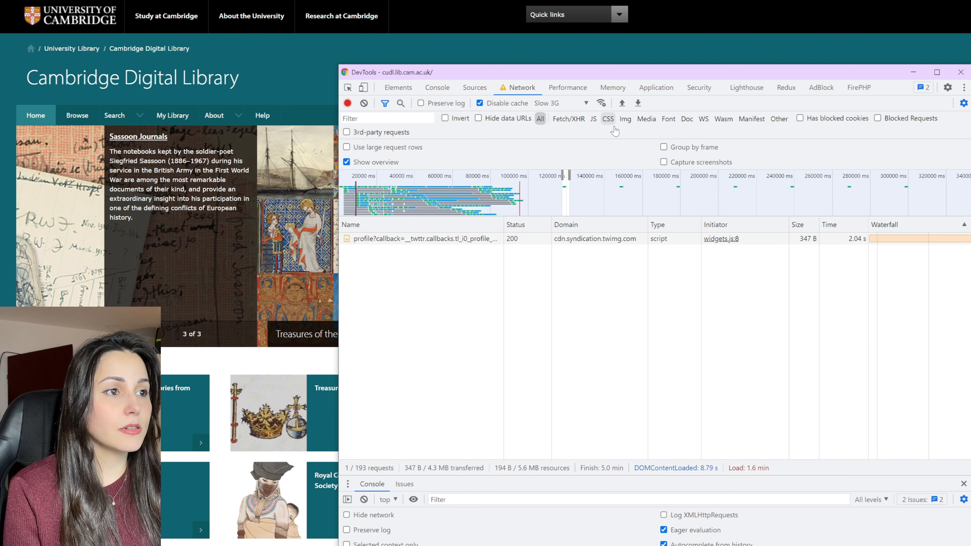
left_click(699, 164)
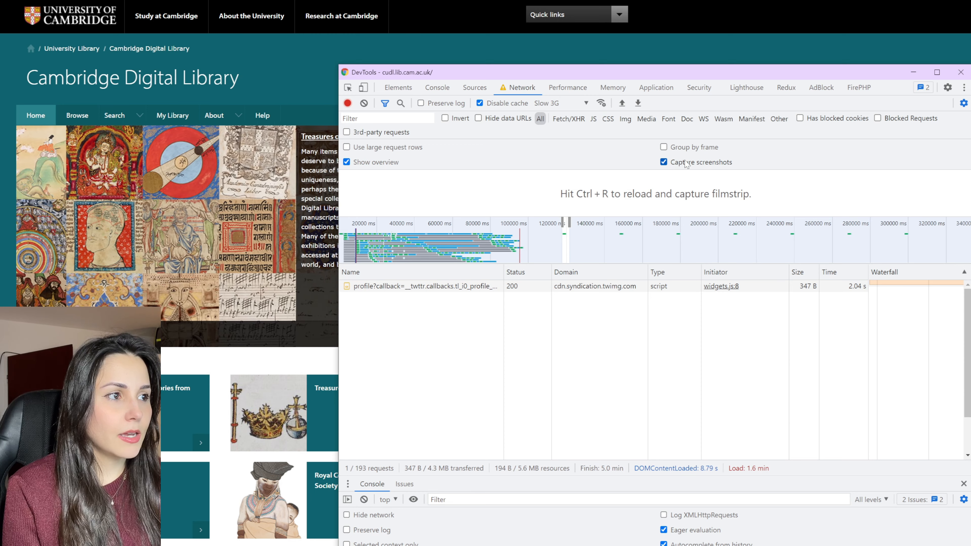
key("ctrl+r")
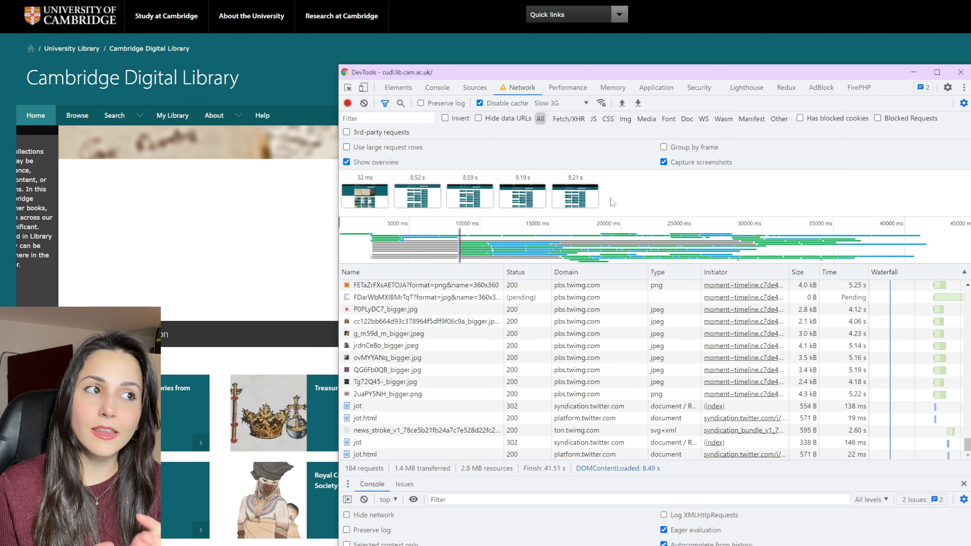
Step: Filter the requests by the 9.21 s screenshot, and enlarge it to step through the captured frames
left_click(573, 201)
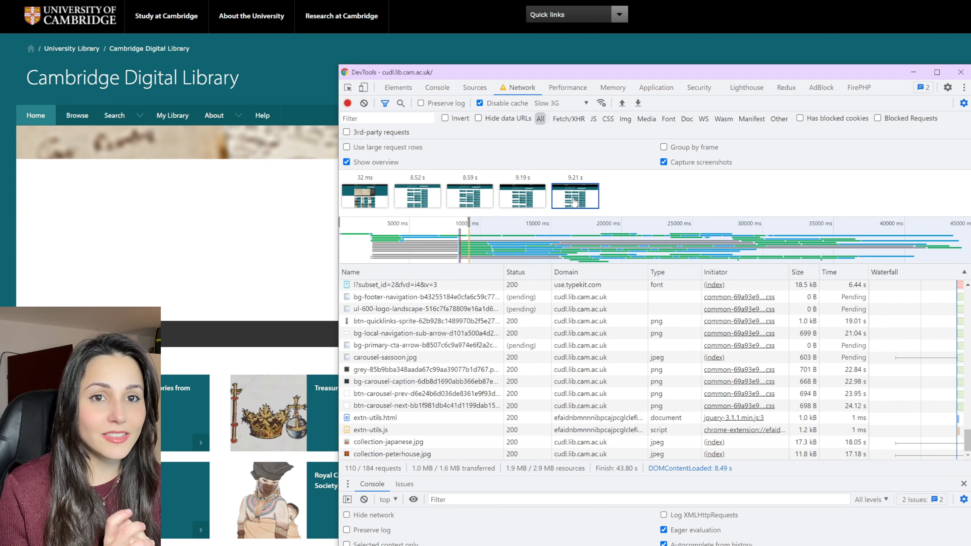
double_click(578, 202)
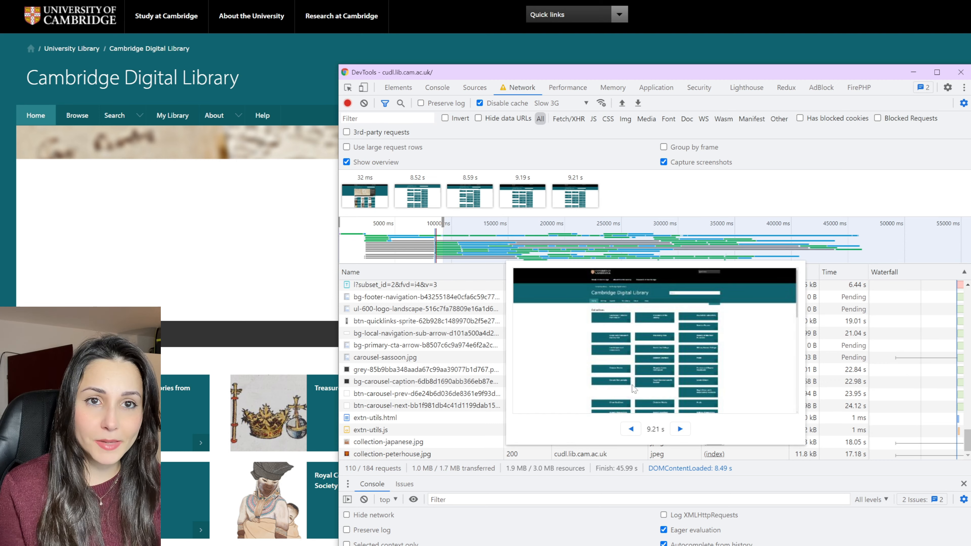
left_click(632, 429)
left_click(631, 430)
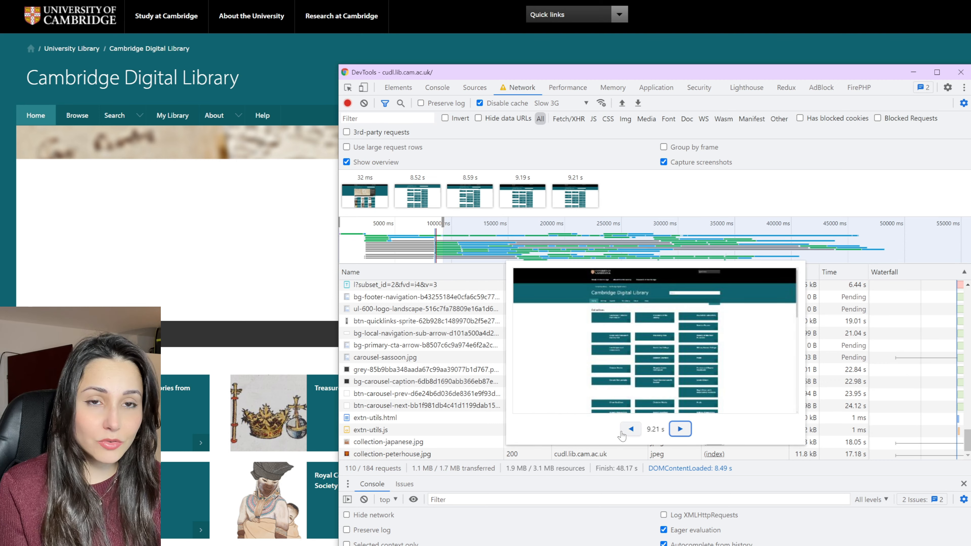
left_click(631, 430)
left_click(400, 340)
Step: Open the collection-landscapehistories.jpg request and inspect its headers, image preview and response
scroll(400, 340, "up", 2)
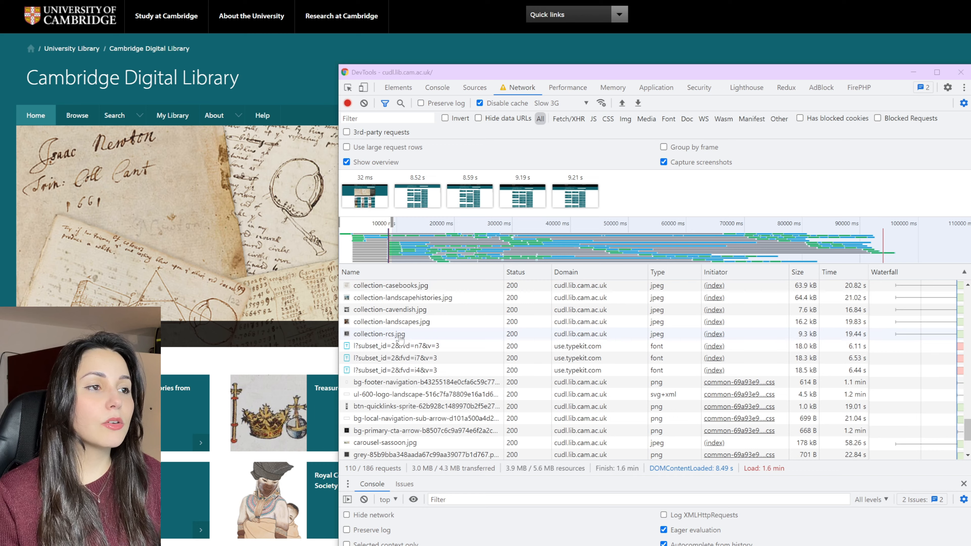
left_click(417, 300)
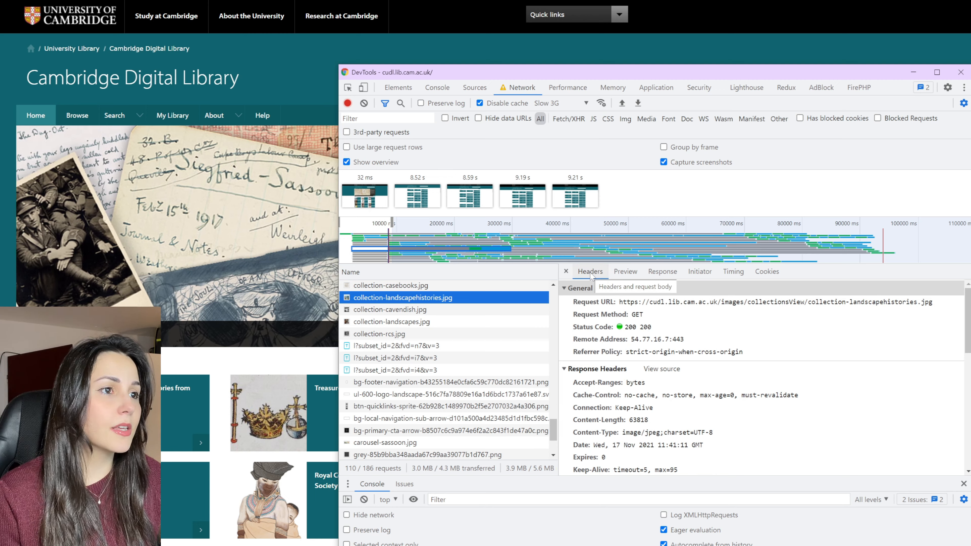
left_click(618, 279)
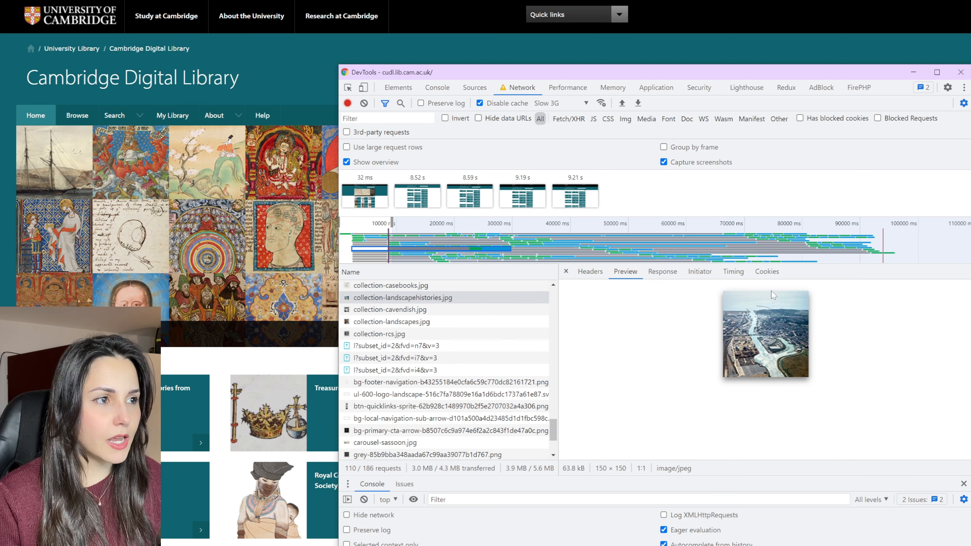
left_click(669, 272)
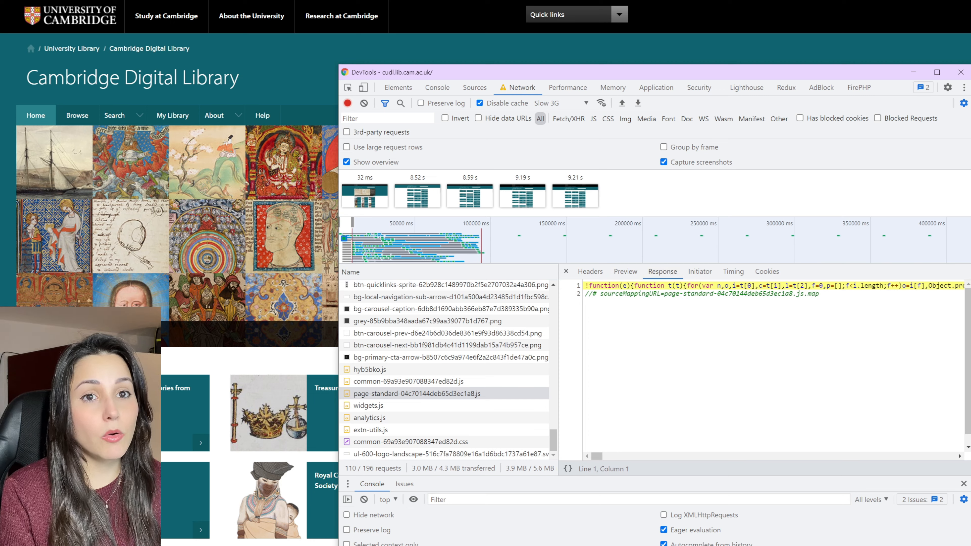
Step: Pretty-print the response of page-standard-04c70144deb65d3ec1a8.js and read through the formatted code
mouse_move(596, 456)
left_mouse_down()
mouse_move(721, 460)
mouse_move(588, 470)
left_mouse_up()
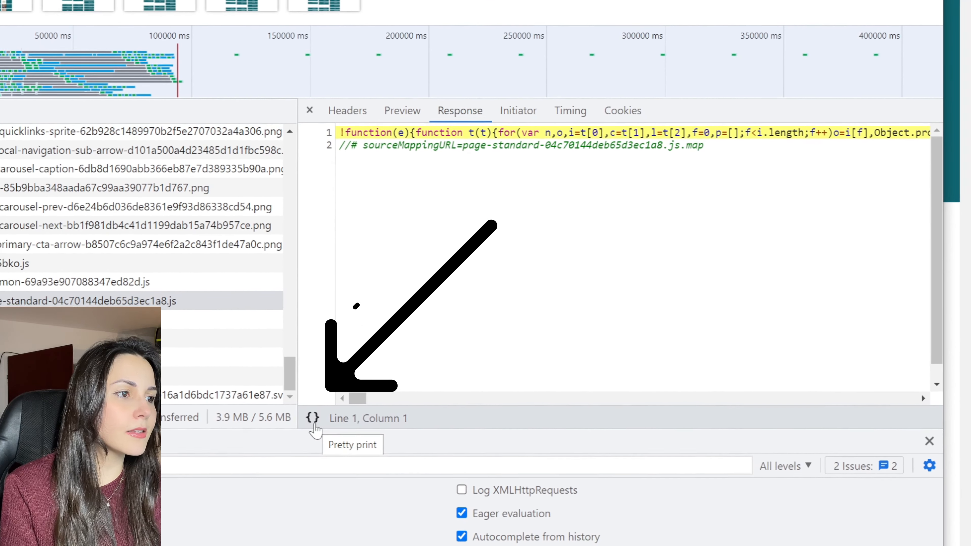
left_click(310, 417)
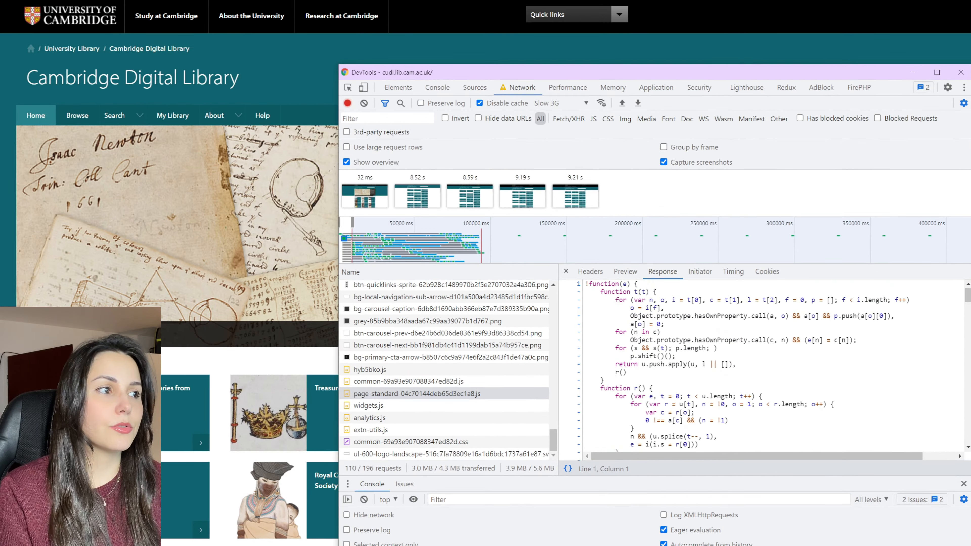
scroll(764, 367, "down", 10)
scroll(765, 366, "down", 3)
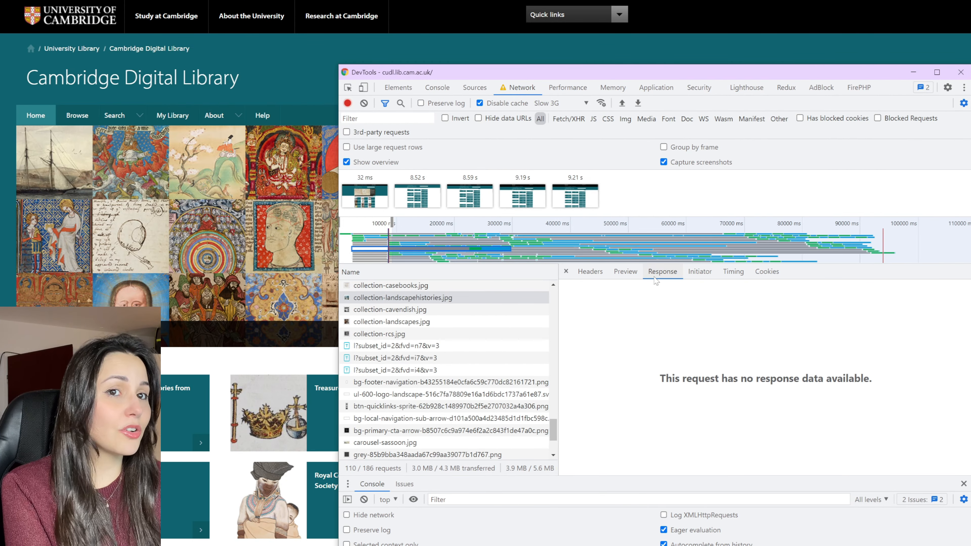
Step: Inspect the initiator chain, timing, cookies and headers of collection-landscapehistories.jpg, and close its details
left_click(700, 272)
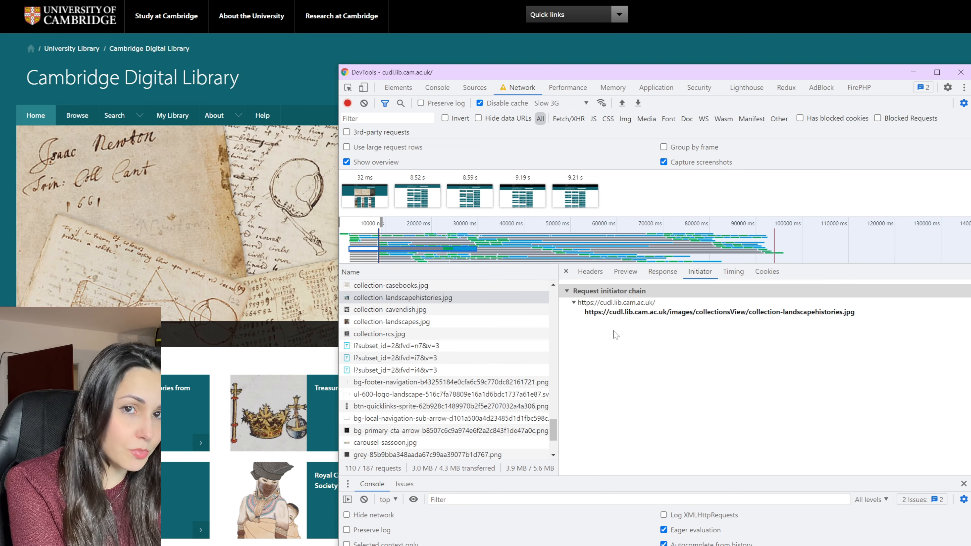
left_click(733, 272)
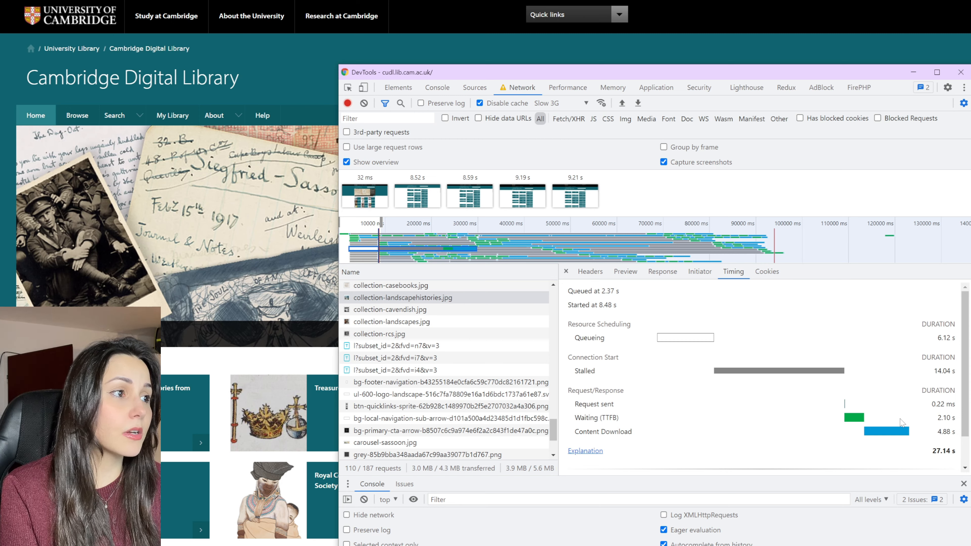
left_click(766, 272)
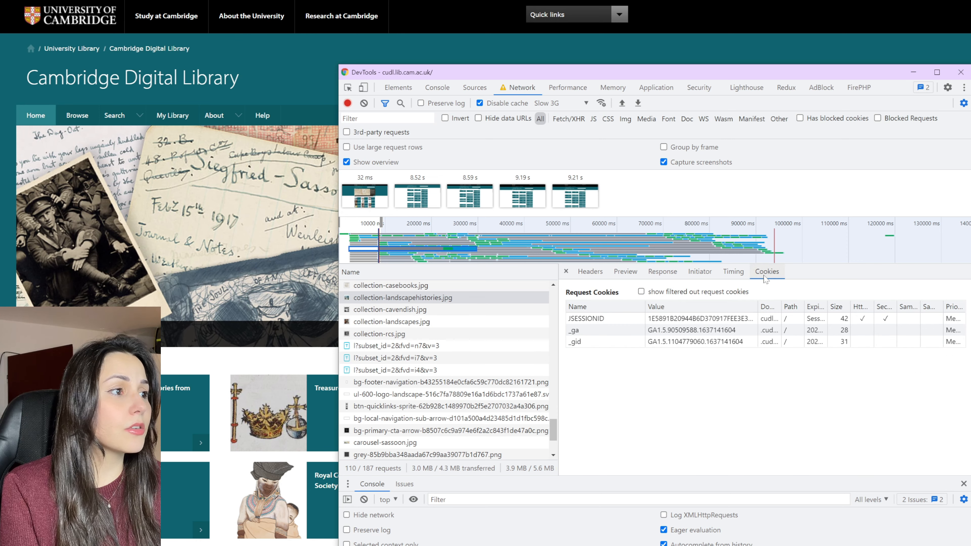
left_click(590, 272)
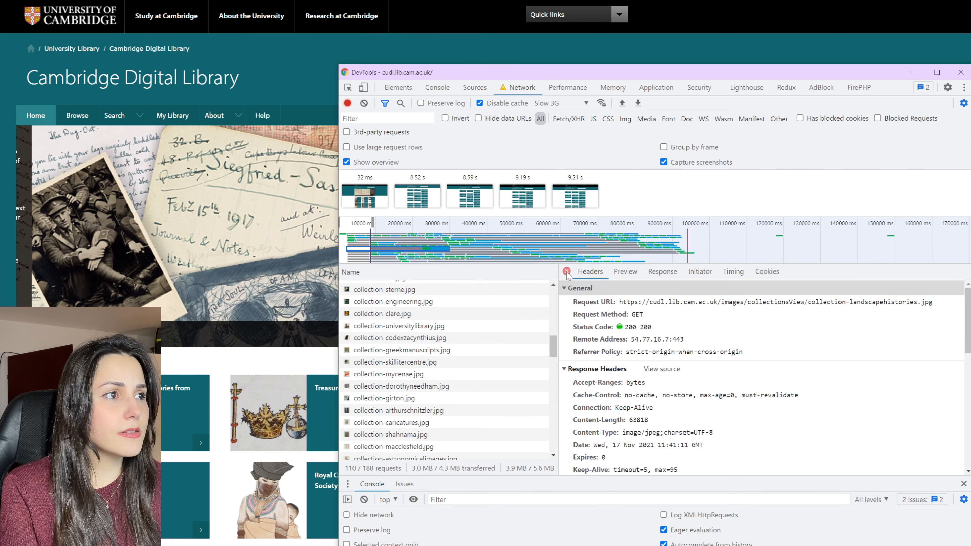
left_click(567, 272)
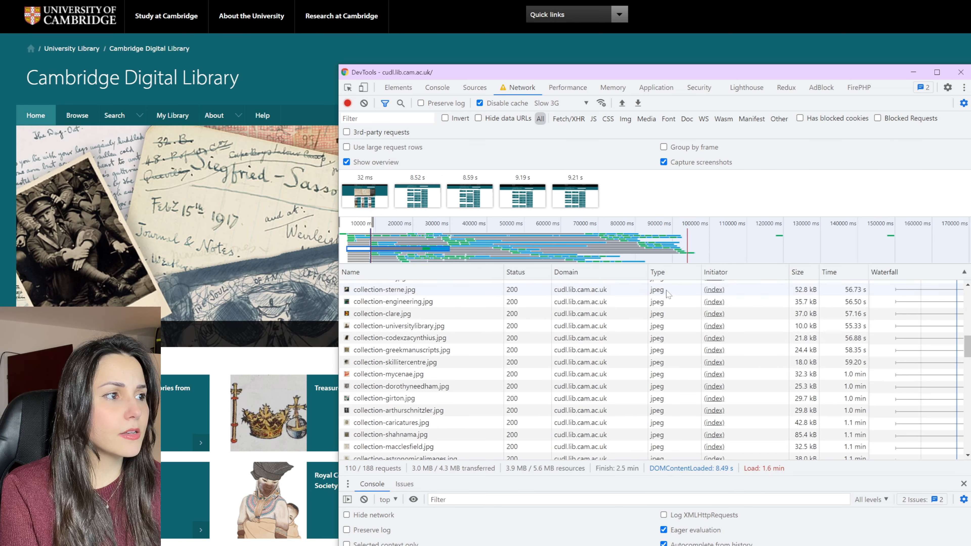
Step: Review the response and request headers of the font request l?subset_id=2&fvd=i7&v=3
left_click(670, 272)
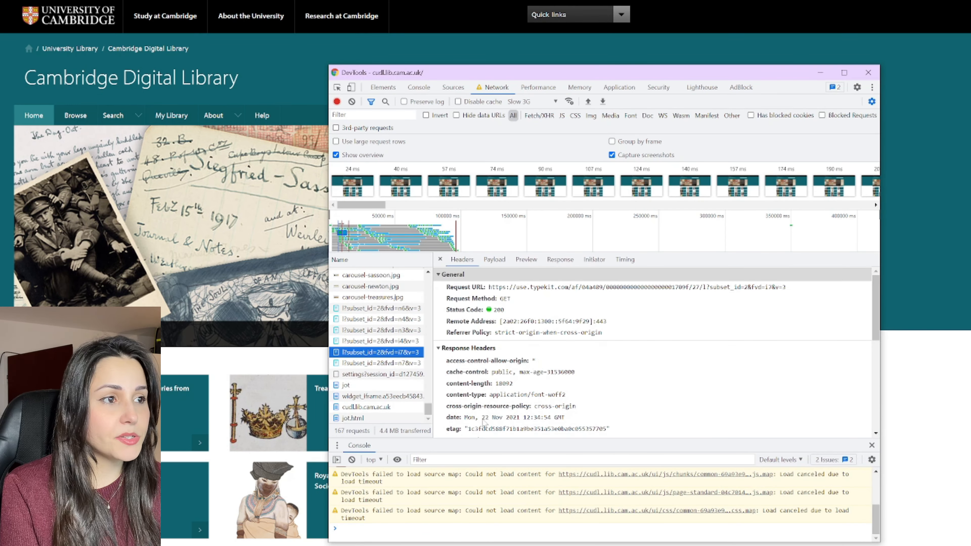
scroll(486, 405, "down", 3)
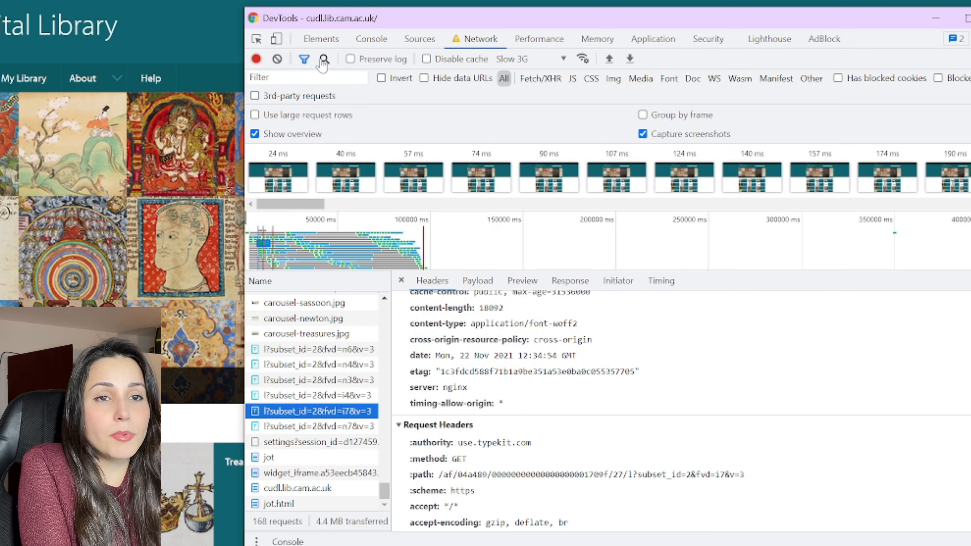
Step: Search the headers and contents of all network requests for "get"
left_click(324, 59)
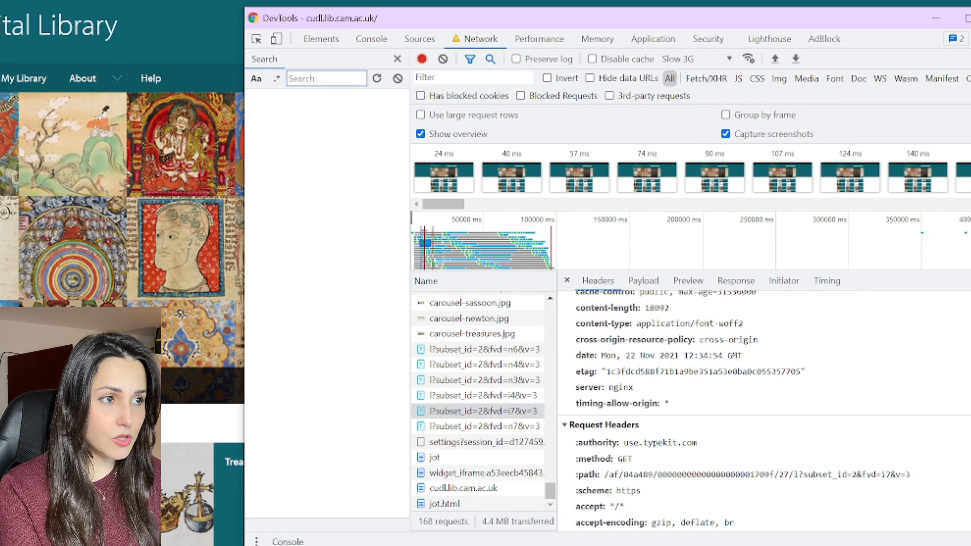
type("get")
key("Return")
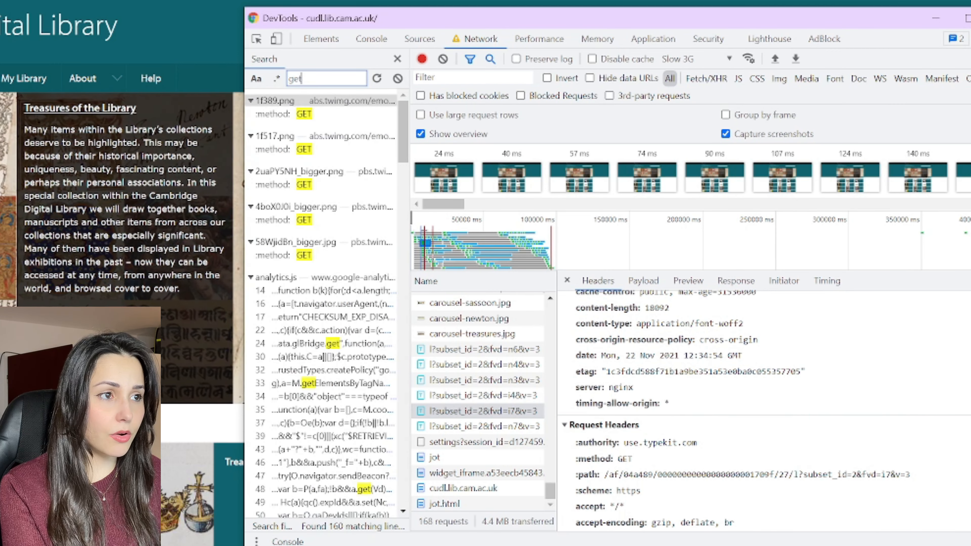
Step: View the request headers of the "get" matches in 1f389.png and 2uaPY5NH_bigger.png, and close the search and request details
left_click(322, 114)
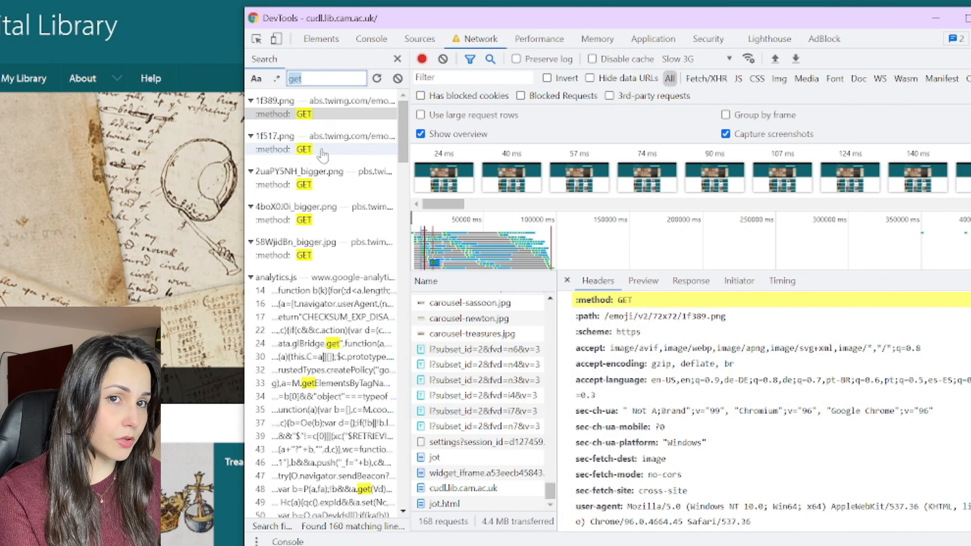
left_click(306, 185)
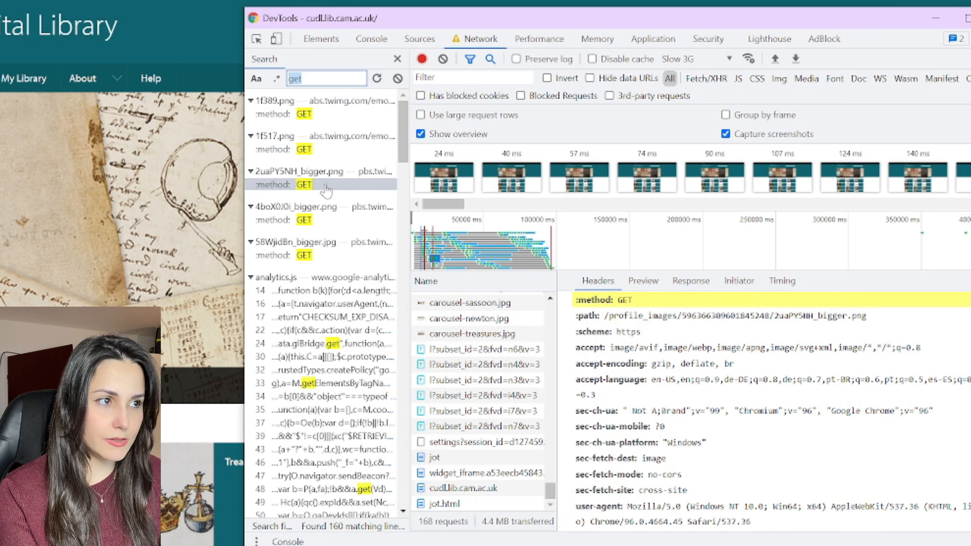
scroll(624, 392, "up", 2)
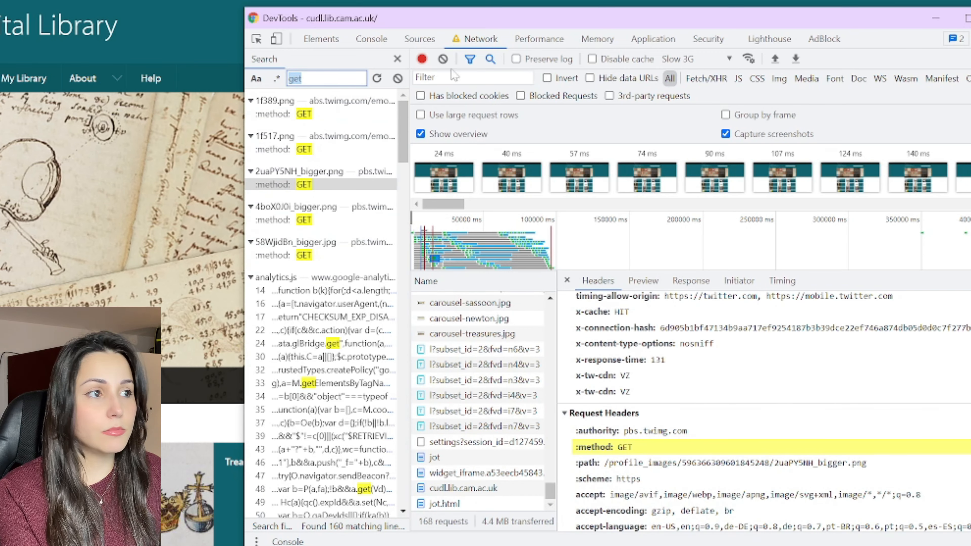
left_click(398, 58)
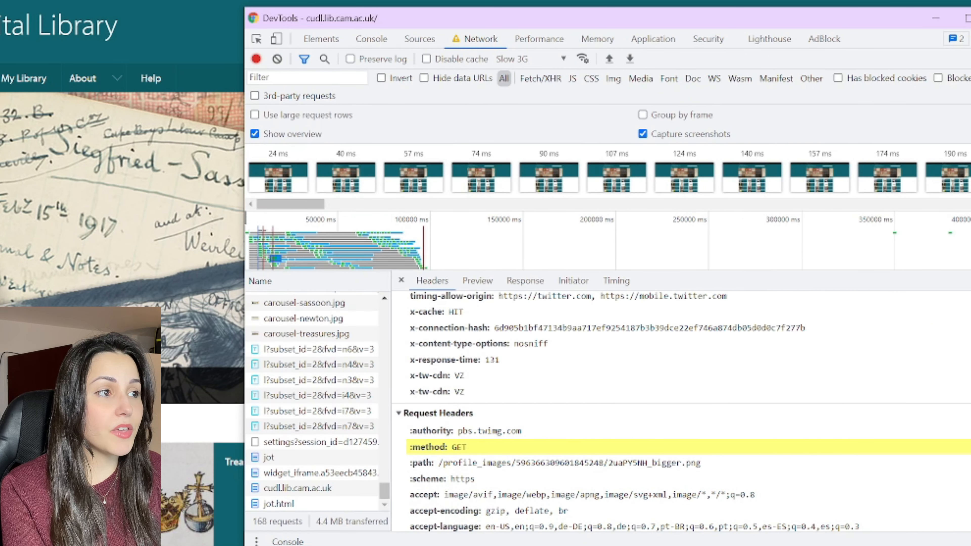
left_click(402, 281)
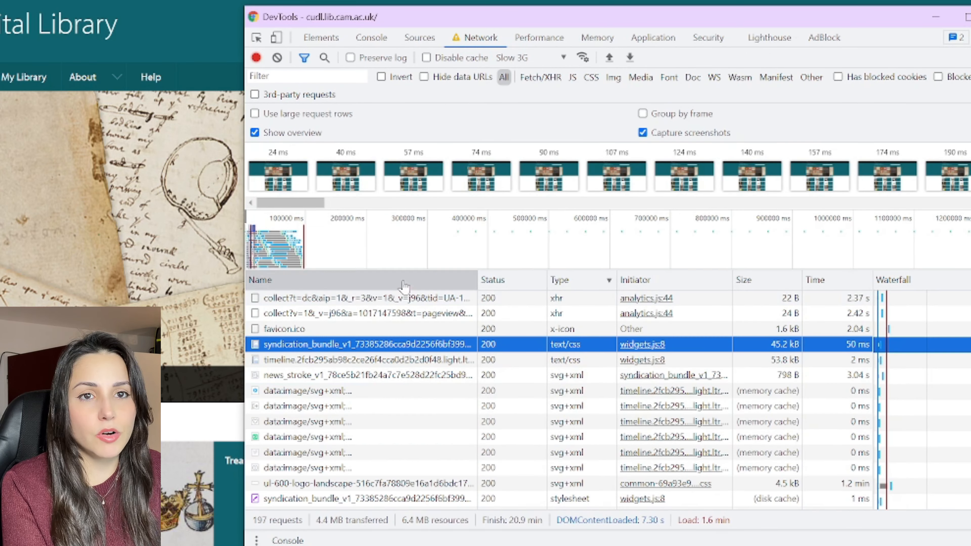
Step: Sort the requests by name in both ascending and descending order, briefly opening and closing the analytics.js details in between
left_click(337, 284)
left_click(337, 288)
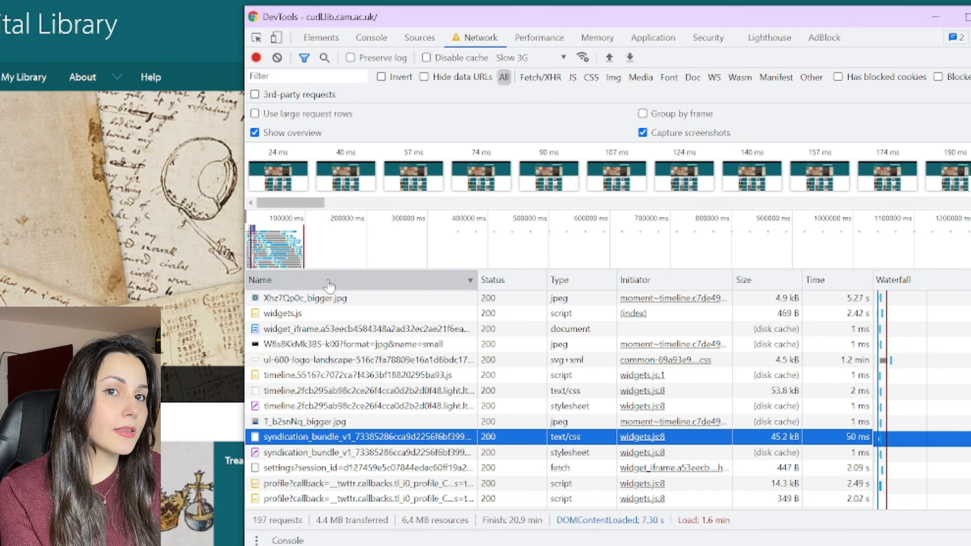
left_click(330, 285)
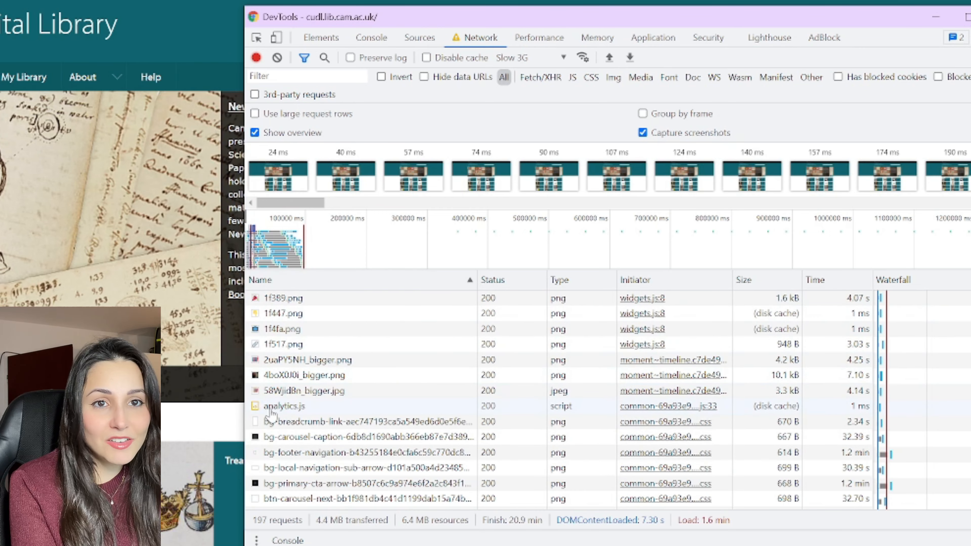
left_click(269, 408)
left_click(401, 279)
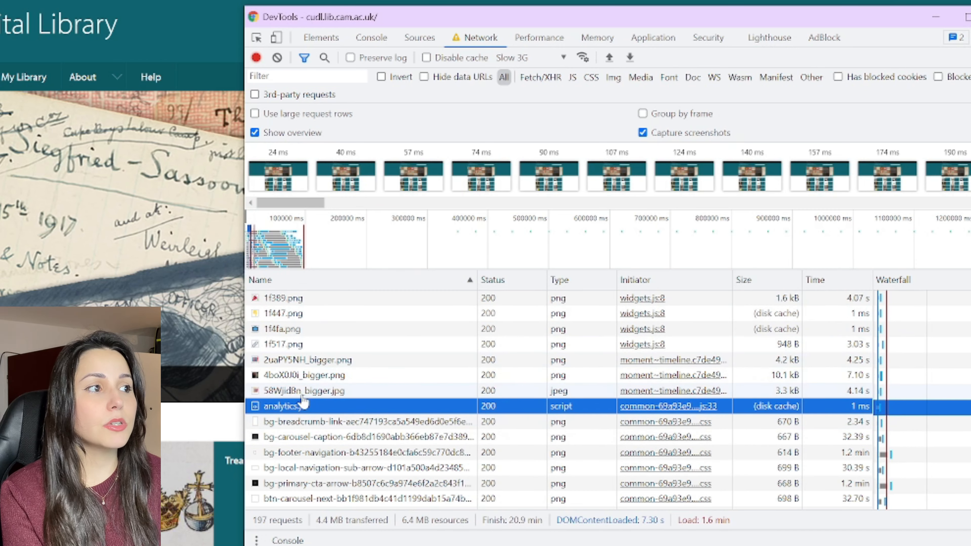
left_click(267, 280)
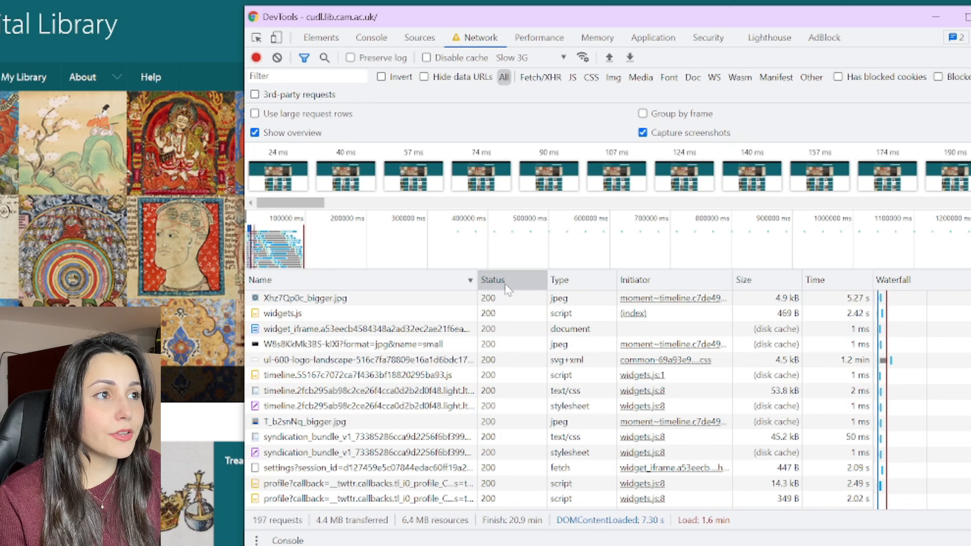
Step: Sort the requests by type in ascending order and look through the grouped document, font, jpeg and png entries
left_click(586, 283)
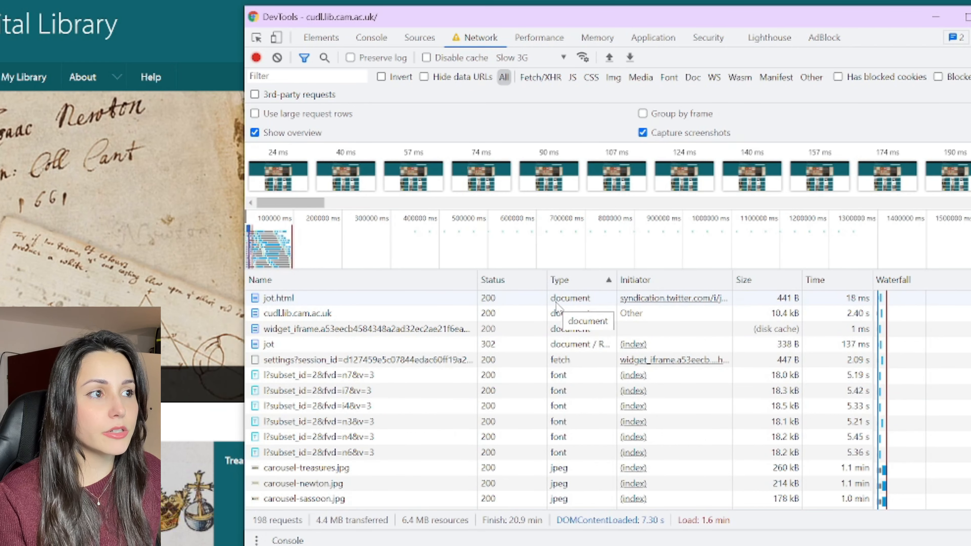
scroll(557, 305, "down", 10)
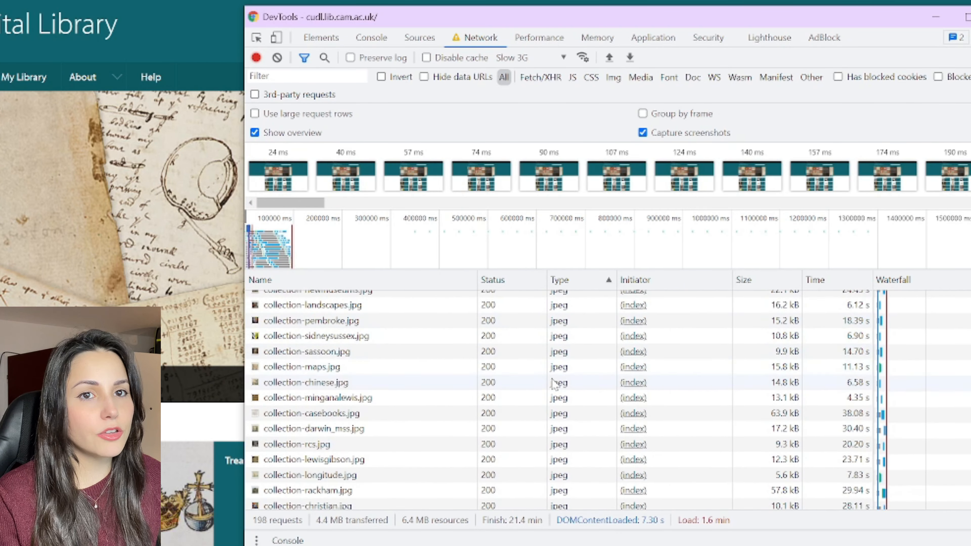
scroll(554, 383, "down", 8)
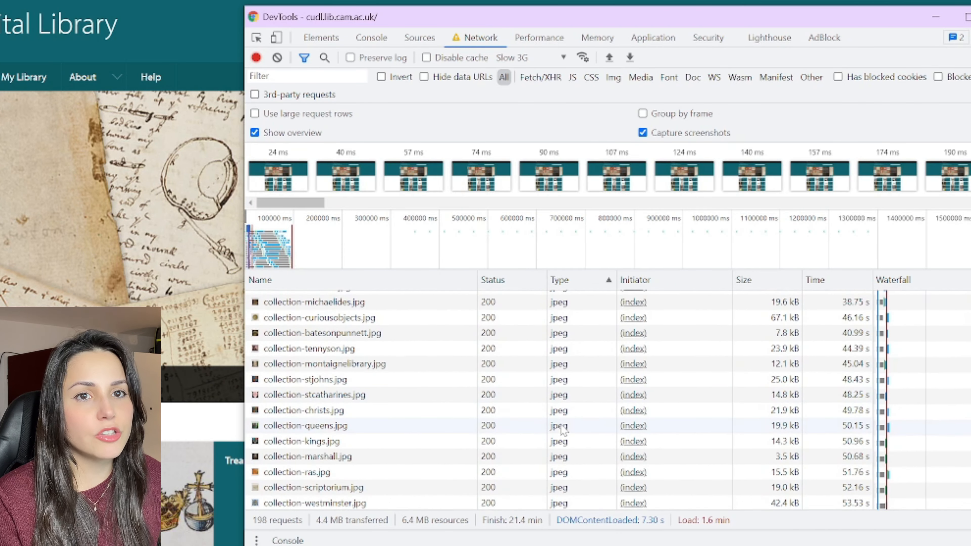
scroll(563, 430, "down", 12)
scroll(575, 429, "down", 15)
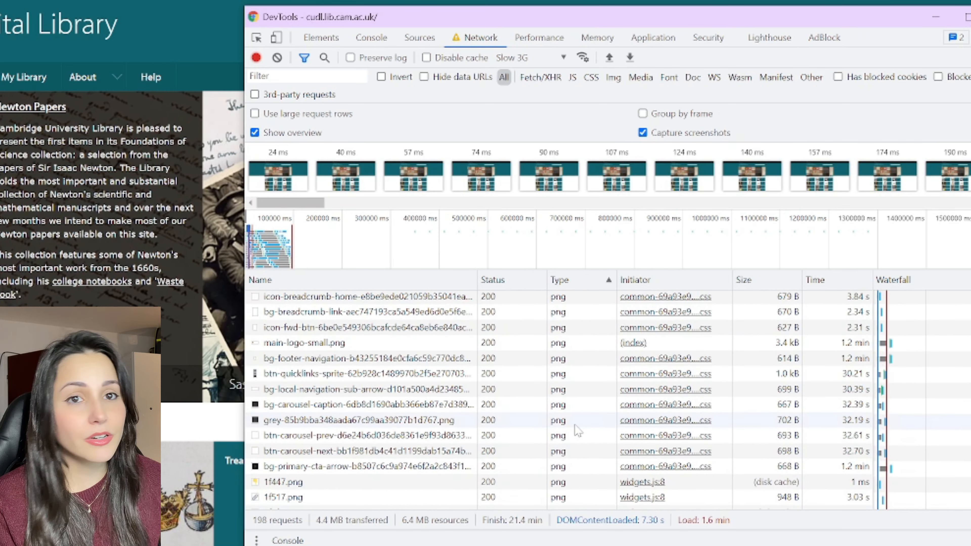
scroll(577, 403, "down", 5)
scroll(577, 383, "up", 8)
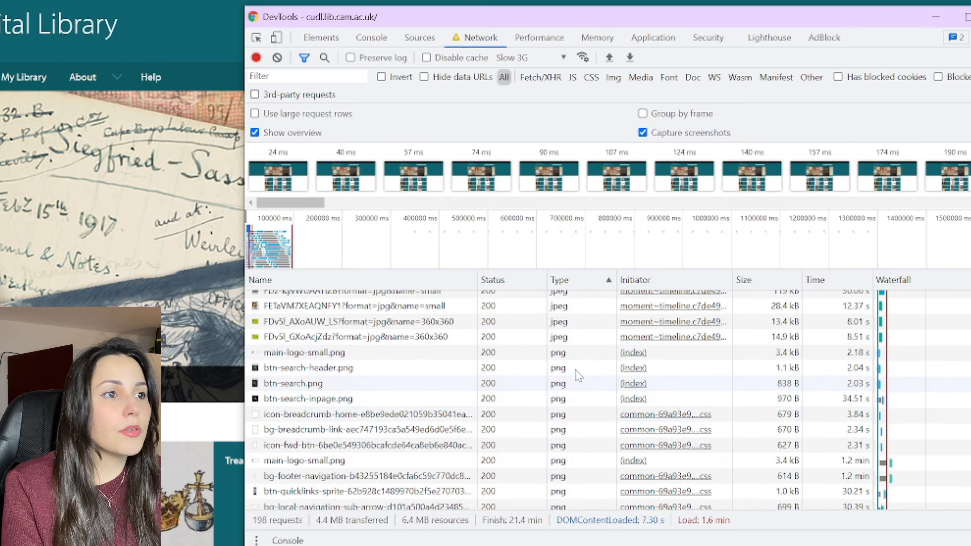
scroll(565, 364, "down", 5)
Step: Filter the requests by the text "png" and look through the matching entries
left_click(306, 76)
type("png")
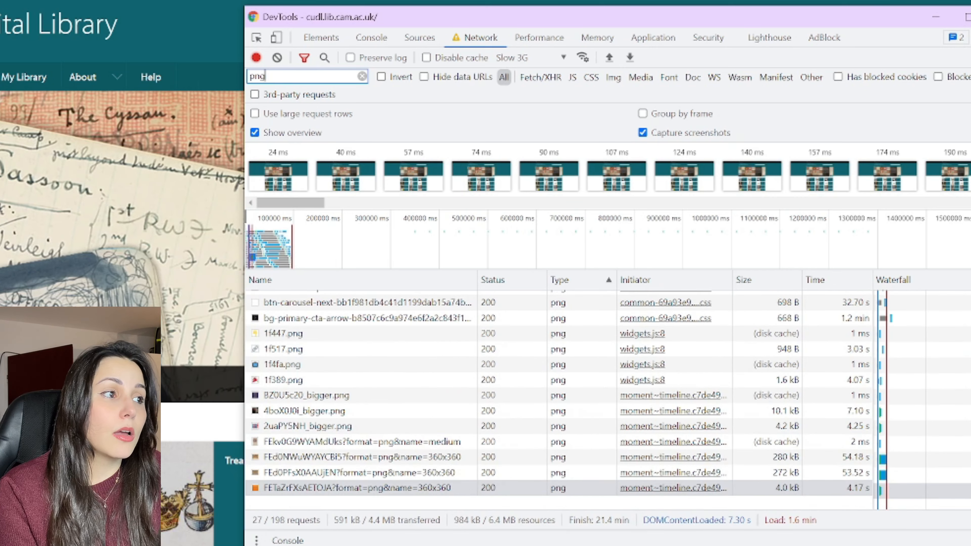
scroll(581, 438, "up", 5)
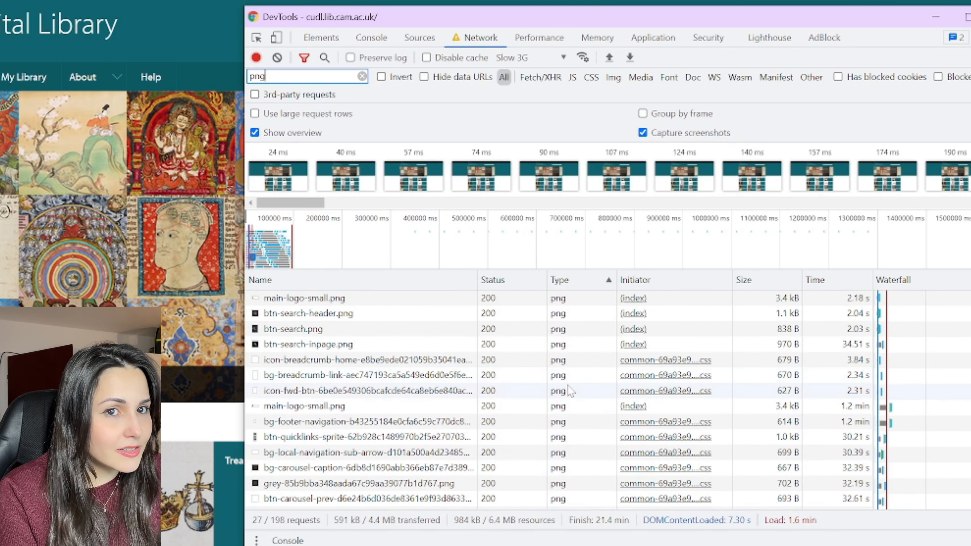
scroll(572, 446, "down", 5)
scroll(553, 392, "up", 10)
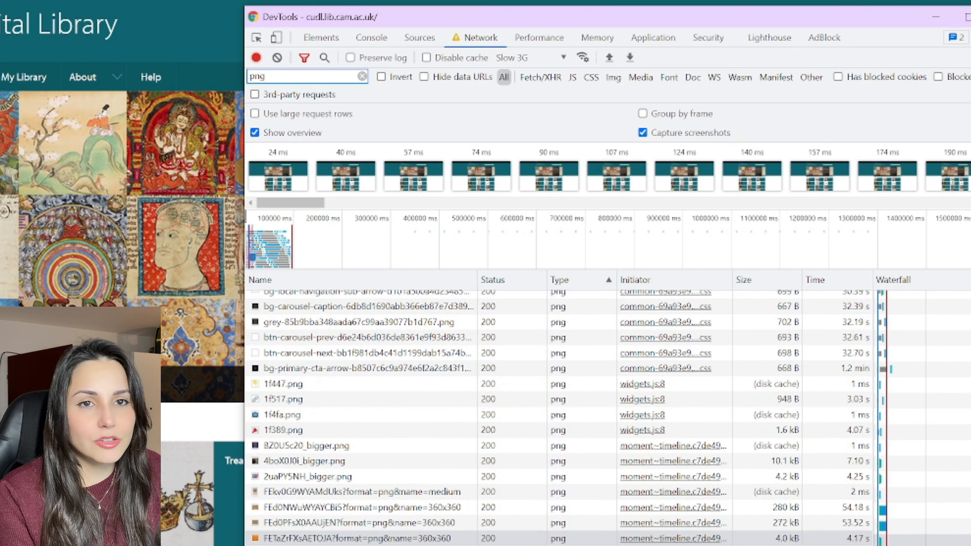
scroll(554, 392, "down", 3)
scroll(497, 344, "up", 3)
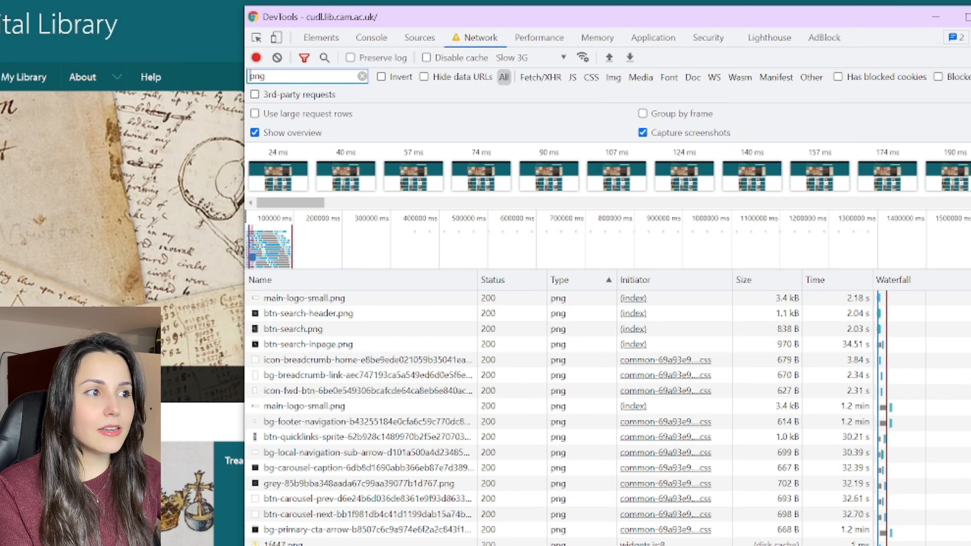
Step: Change the text filter to "-png" to exclude PNG requests, and review the remaining entries
left_click(250, 76)
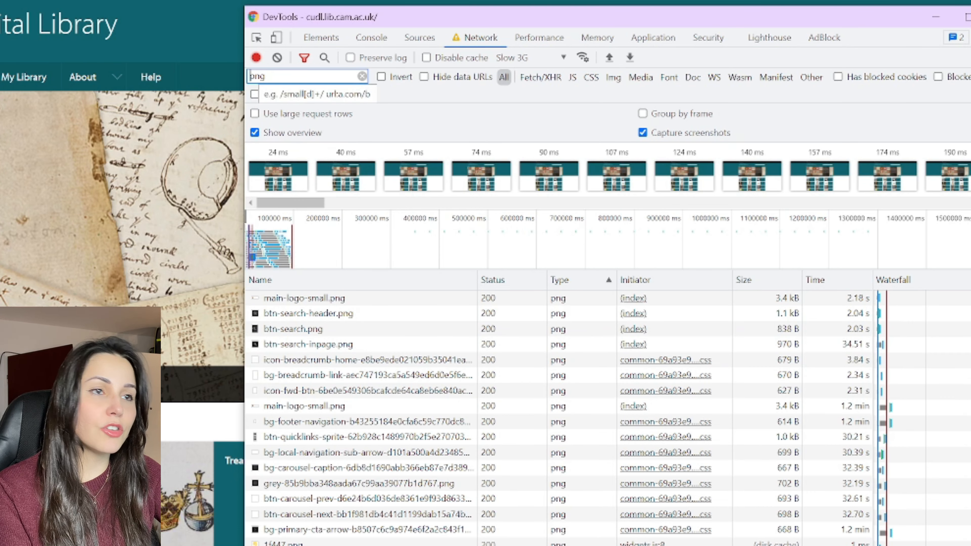
type("-")
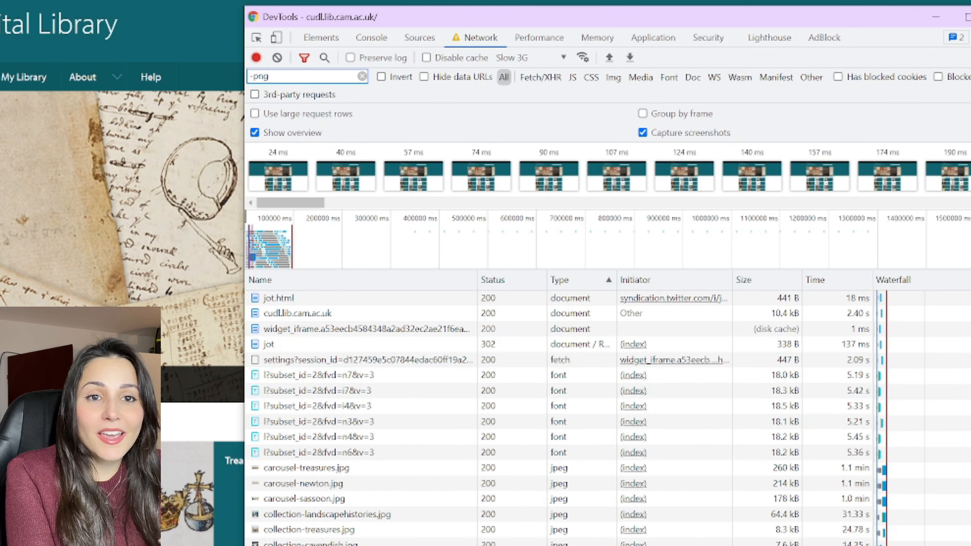
scroll(547, 429, "down", 15)
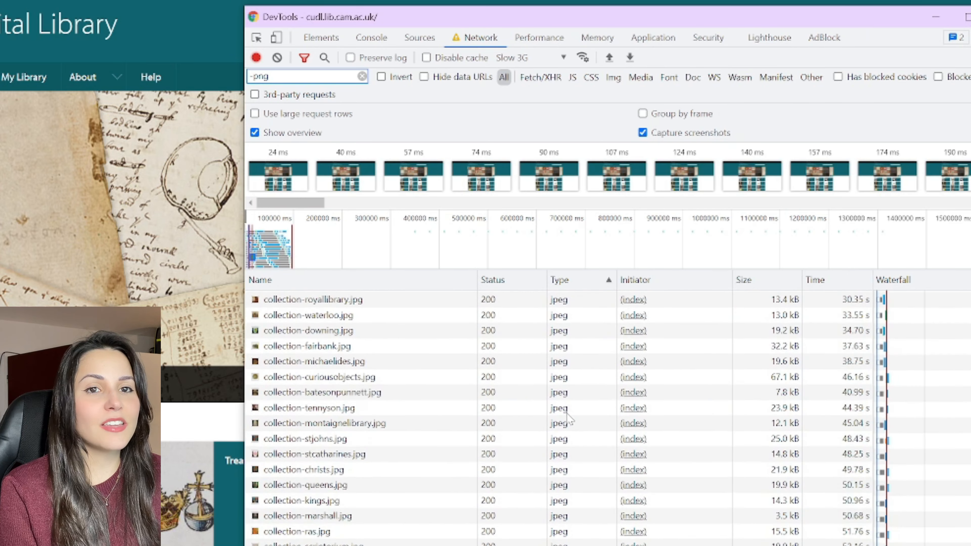
scroll(570, 419, "down", 20)
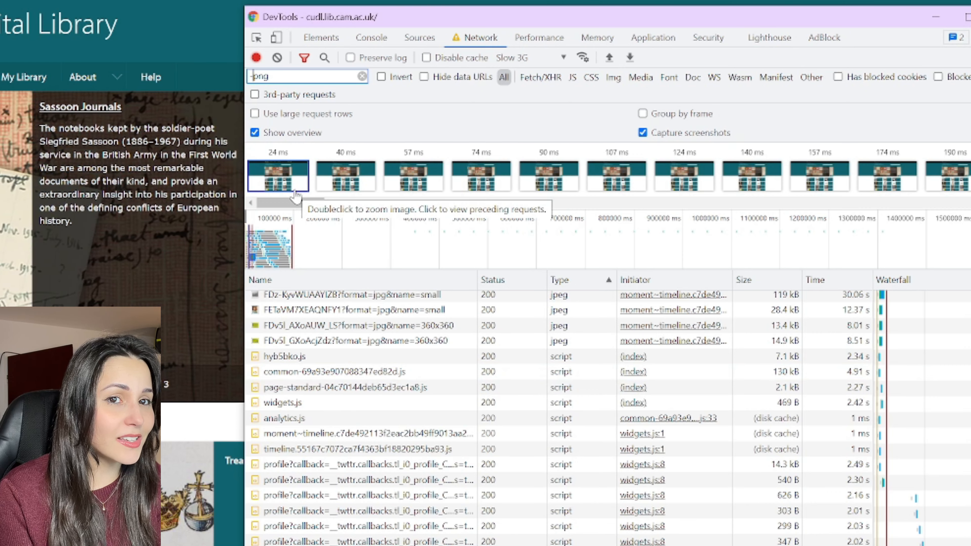
Step: Restrict the list to third-party requests and enable large request rows
left_click(313, 95)
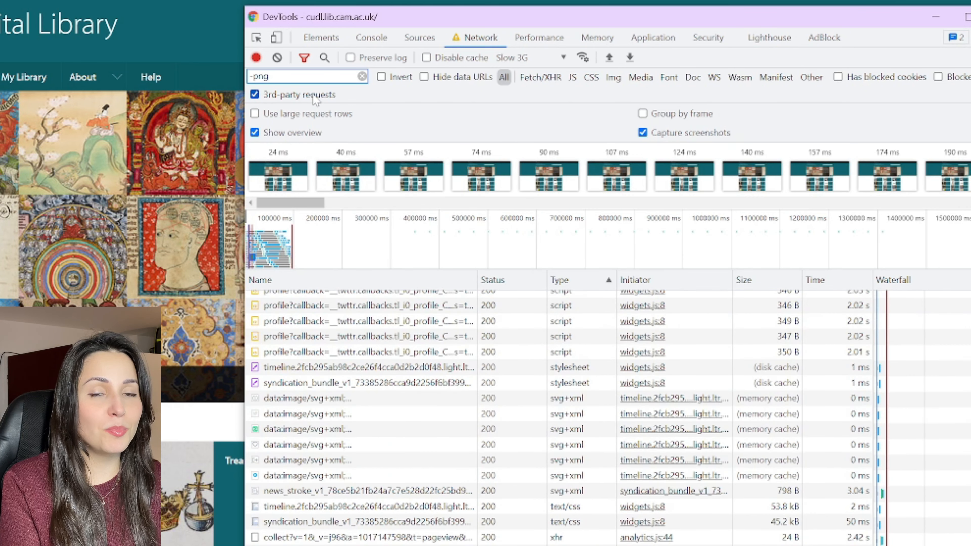
left_click(324, 116)
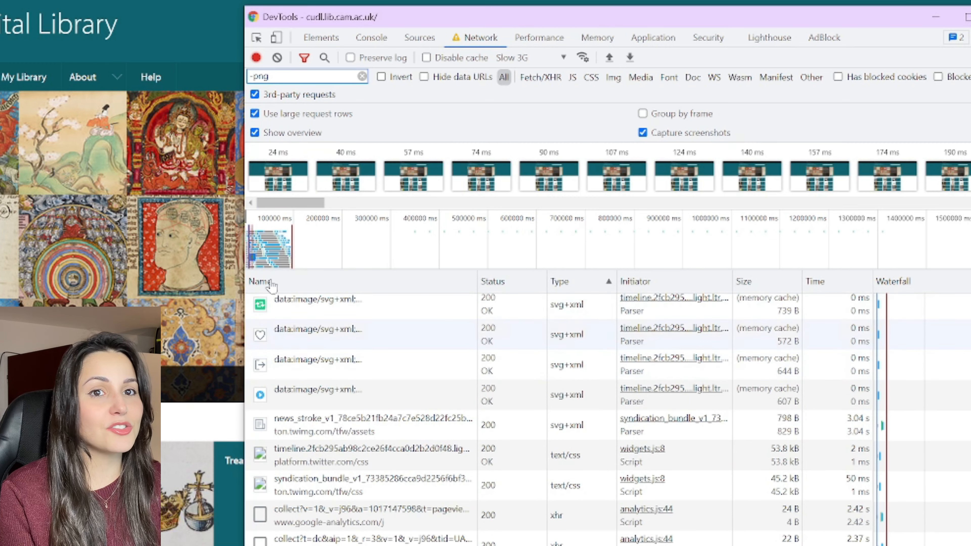
Step: Clear the text filter and look through the third-party requests with their domains and paths
left_click(363, 77)
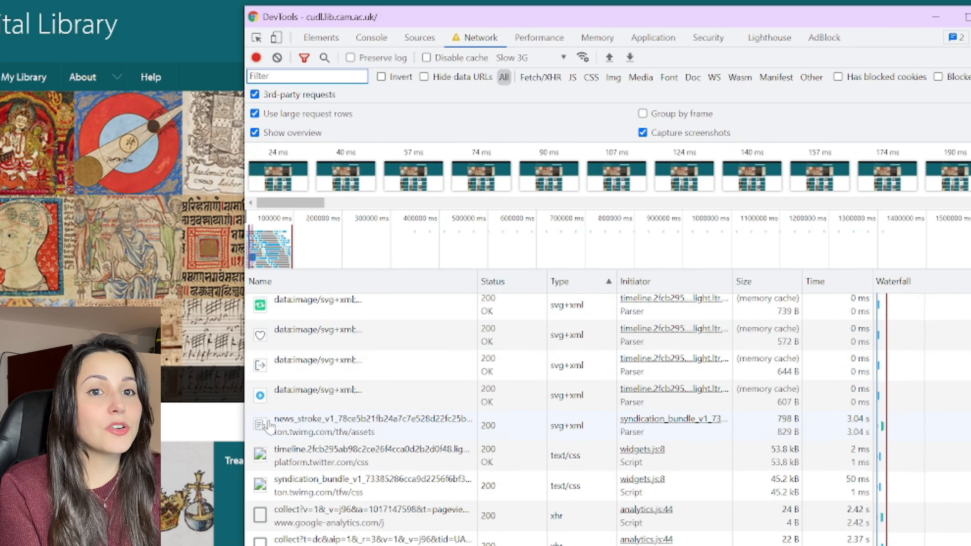
scroll(269, 427, "up", 6)
scroll(272, 427, "up", 4)
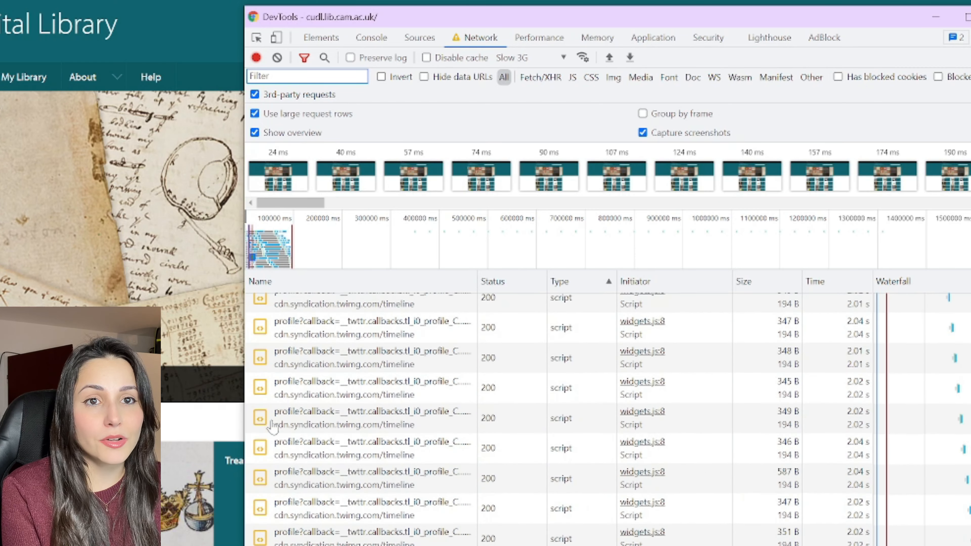
scroll(269, 428, "up", 8)
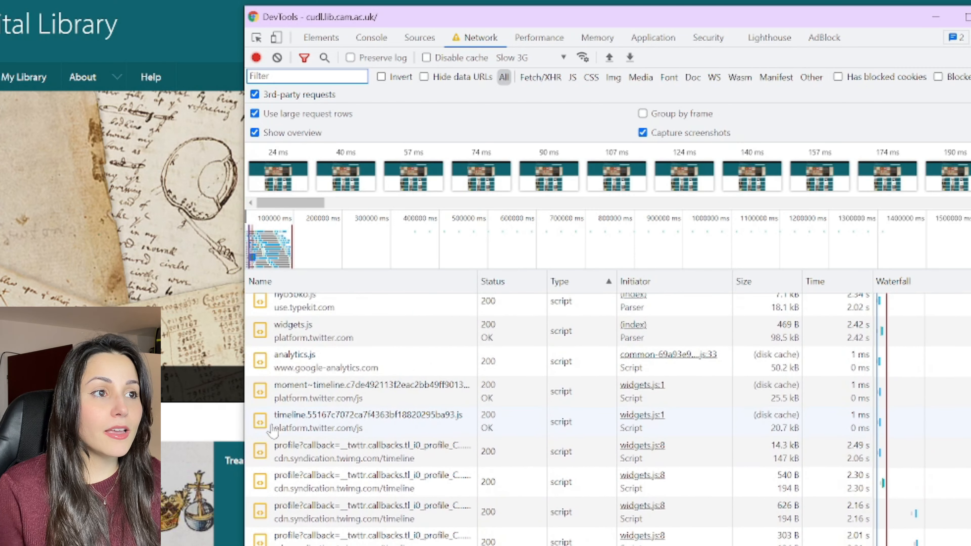
scroll(272, 430, "up", 10)
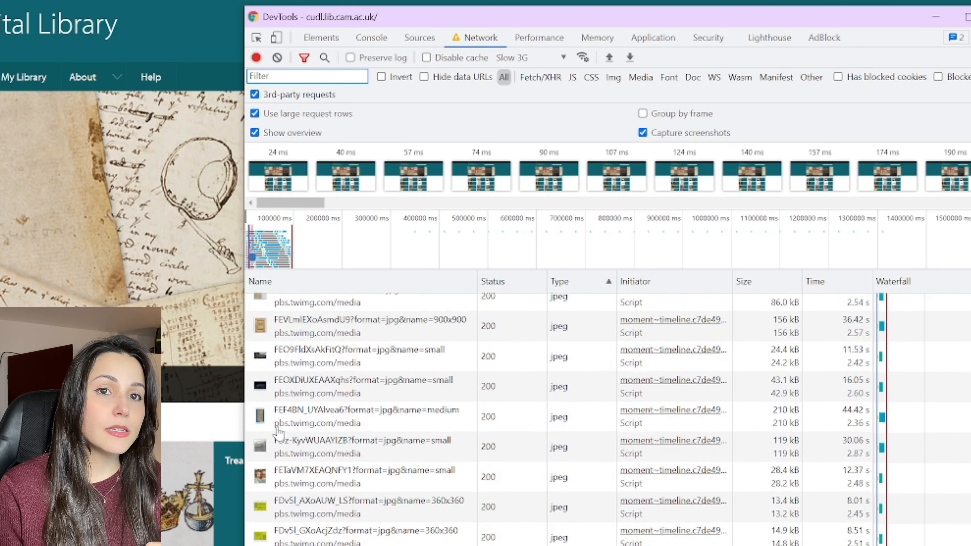
scroll(276, 432, "up", 4)
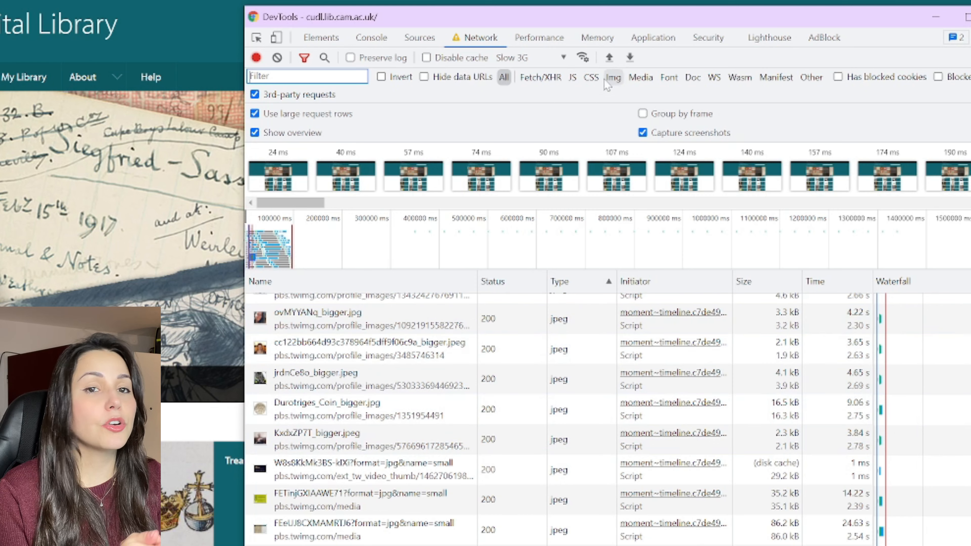
Step: Limit the list to Img requests and look through the third-party image entries
left_click(613, 80)
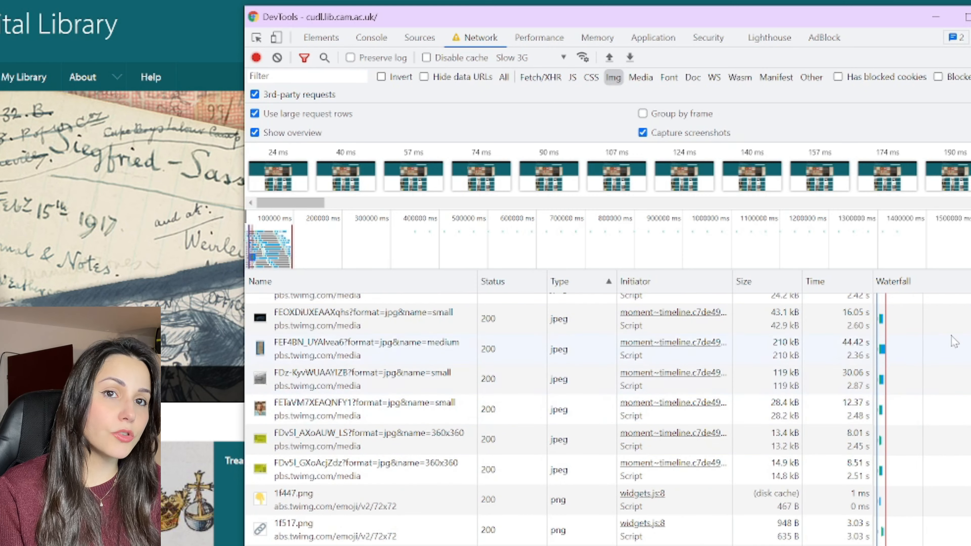
scroll(462, 429, "up", 5)
scroll(462, 428, "up", 4)
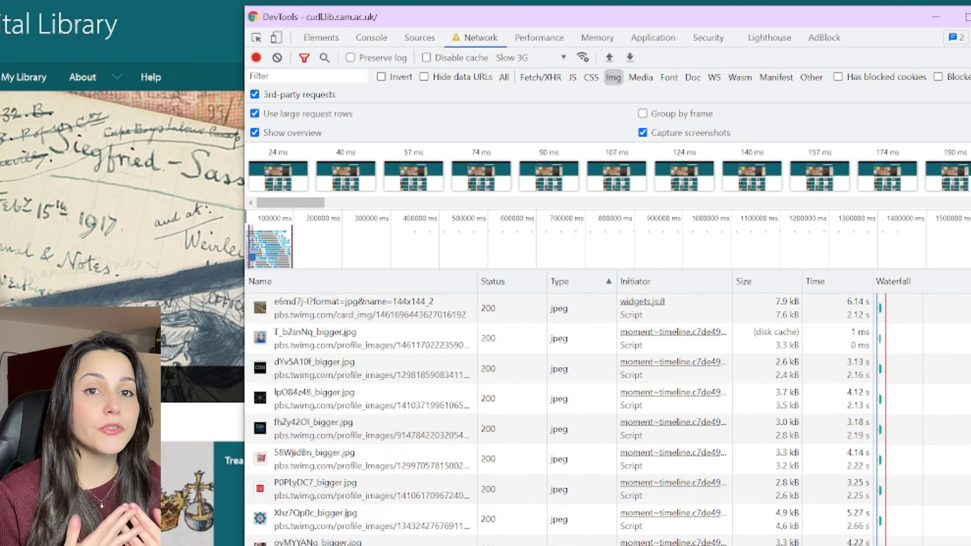
scroll(462, 429, "down", 10)
scroll(557, 513, "down", 4)
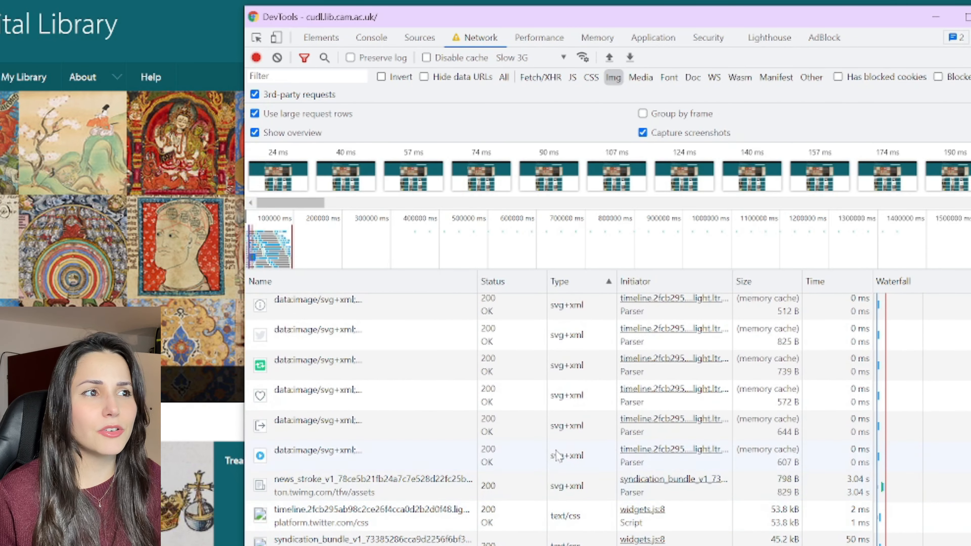
Step: Filter the requests by the Media, Font, Wasm and Manifest resource types in turn
left_click(638, 77)
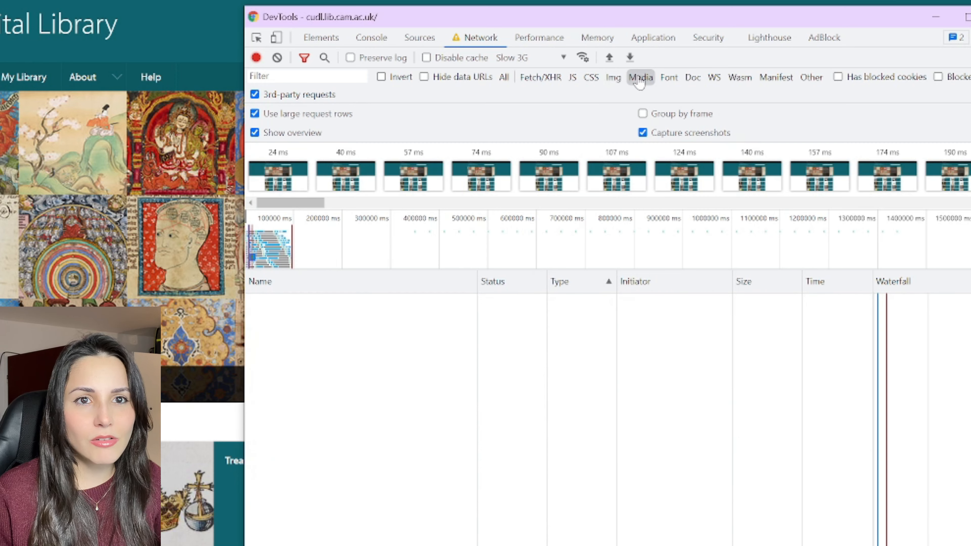
left_click(670, 77)
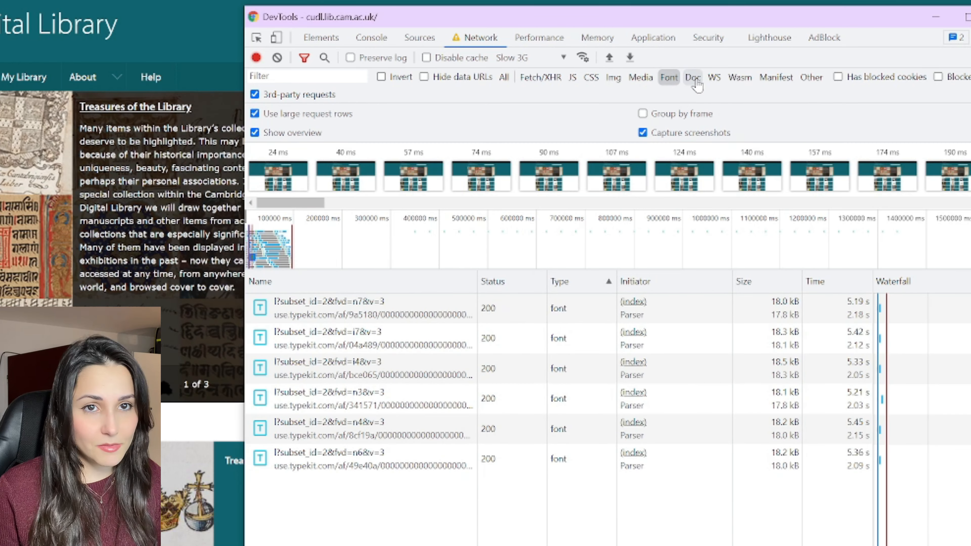
left_click(744, 84)
left_click(776, 77)
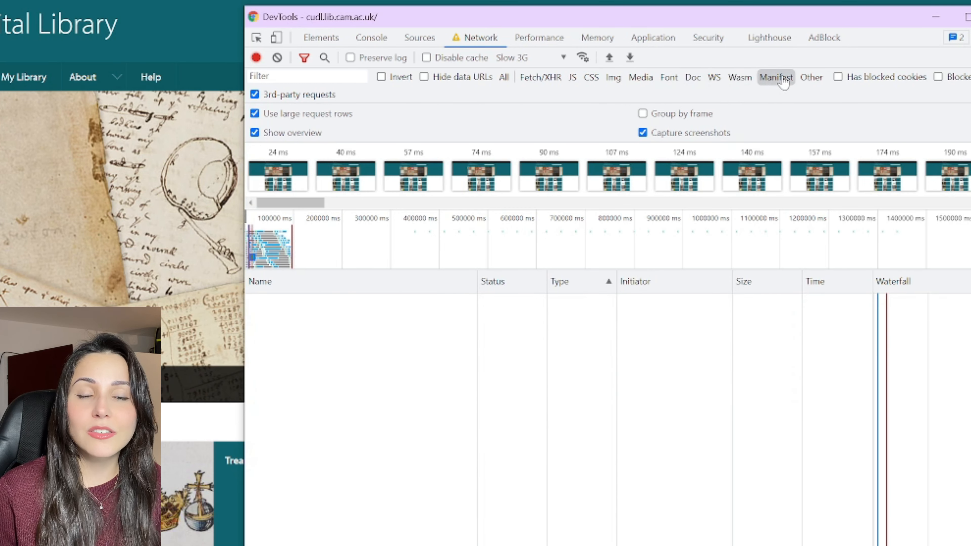
Step: Filter the requests by the Other and Fetch/XHR types, and return the list to all resource types
left_click(811, 76)
left_click(505, 81)
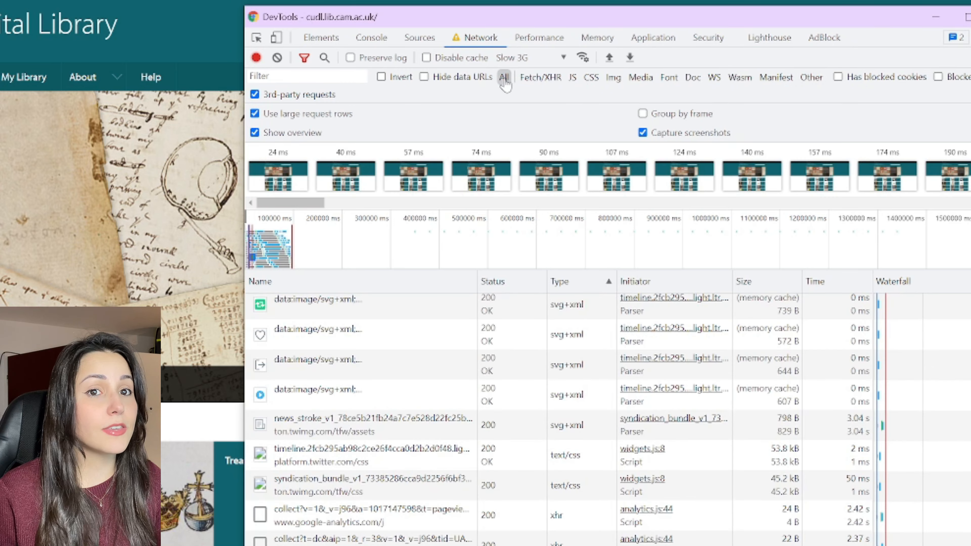
left_click(548, 78)
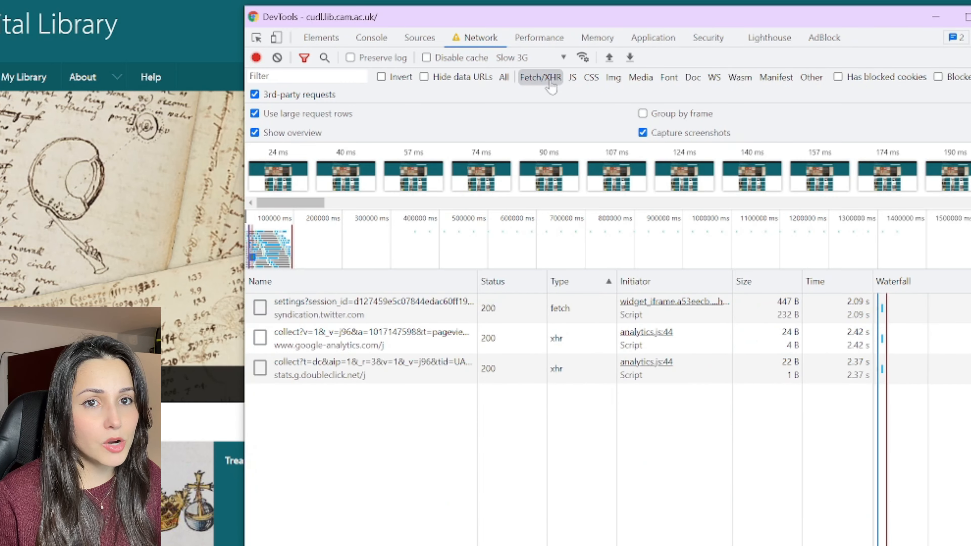
left_click(505, 78)
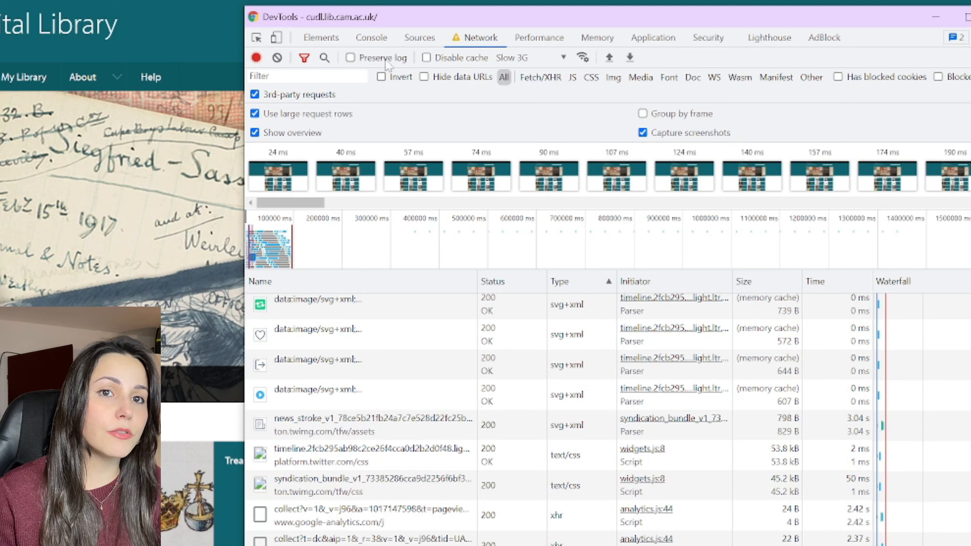
Step: Disable the cache and turn off screenshot capture for the network recording
left_click(427, 58)
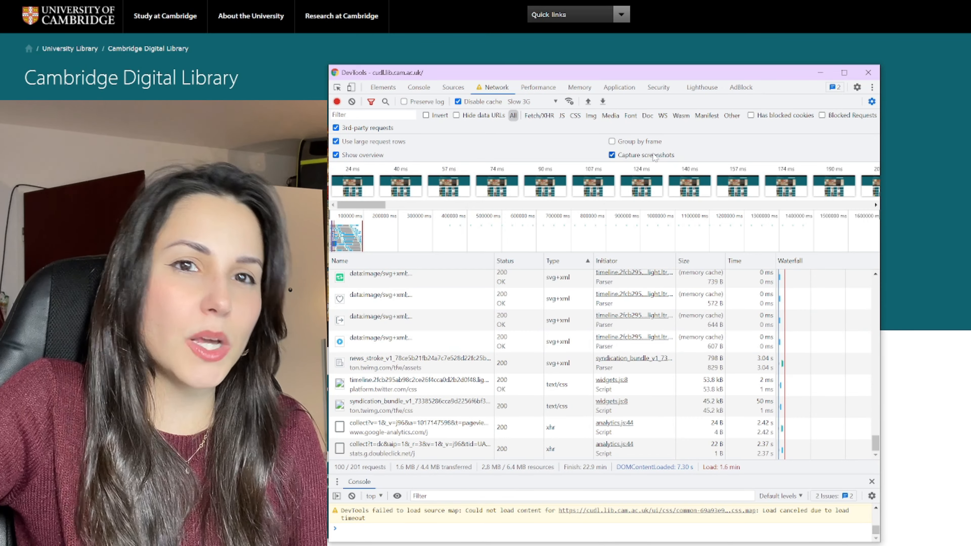
left_click(612, 155)
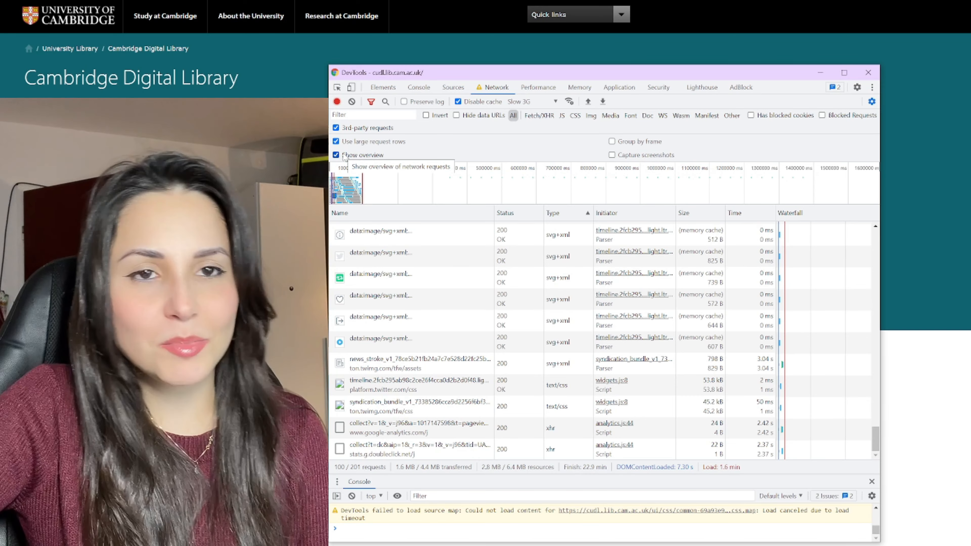
Step: Hide and show the network overview repeatedly, and switch large request rows off and back on
left_click(380, 155)
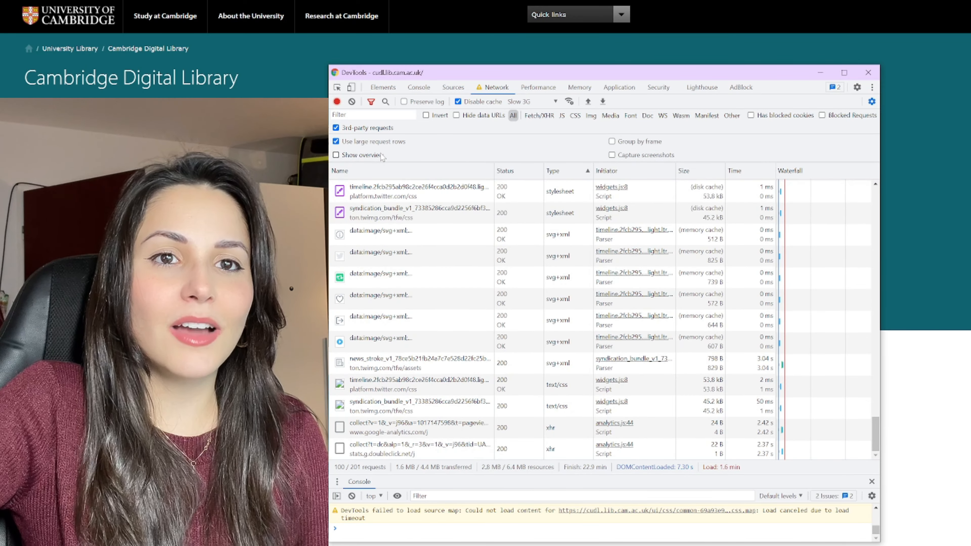
left_click(380, 156)
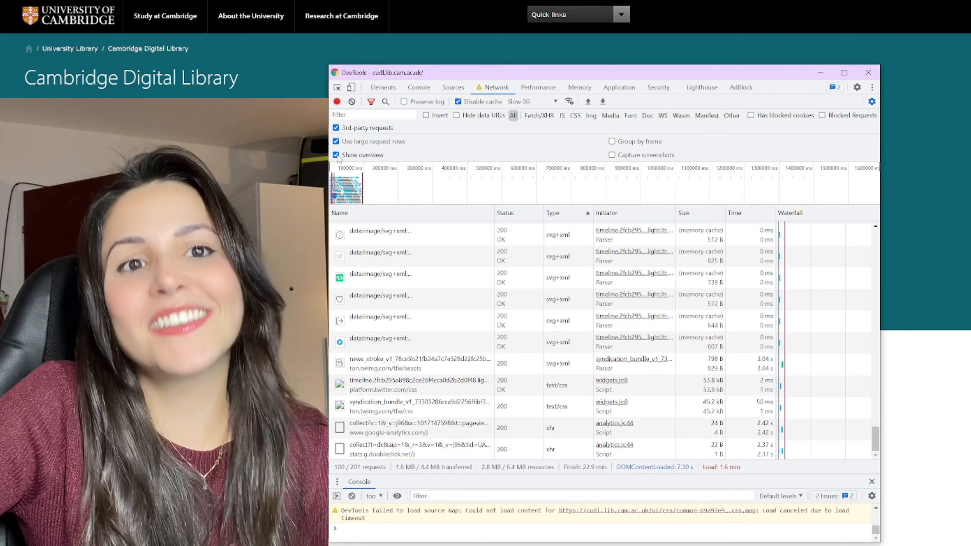
left_click(337, 156)
left_click(336, 156)
left_click(336, 157)
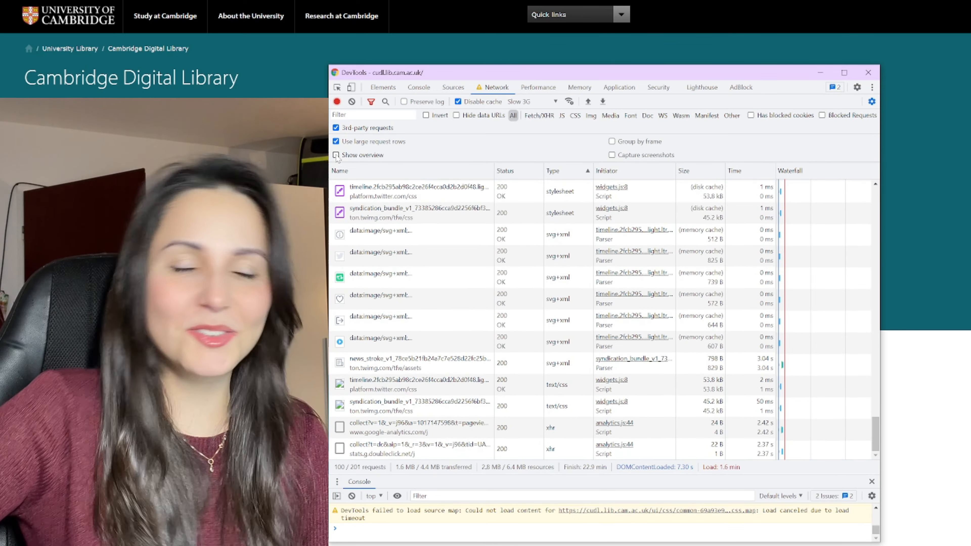
left_click(336, 155)
left_click(336, 142)
left_click(336, 141)
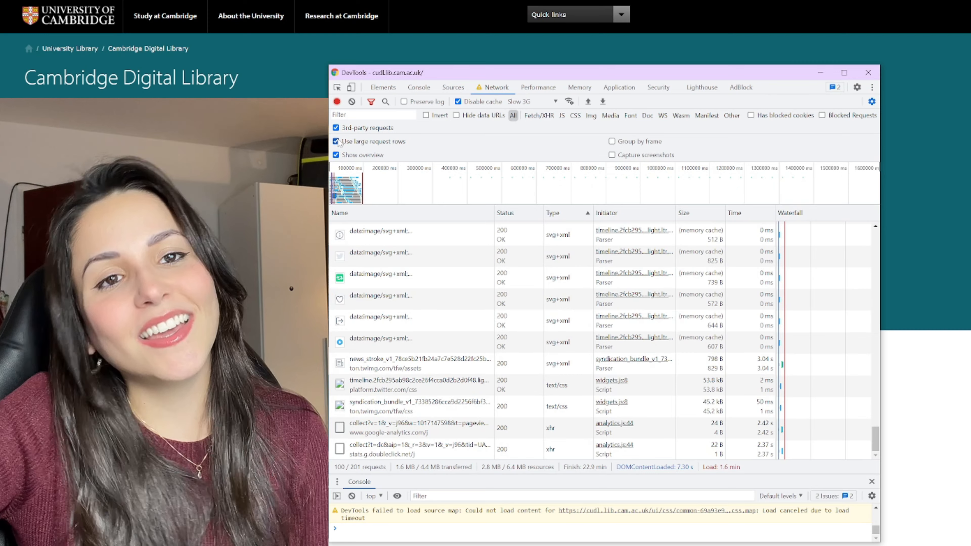